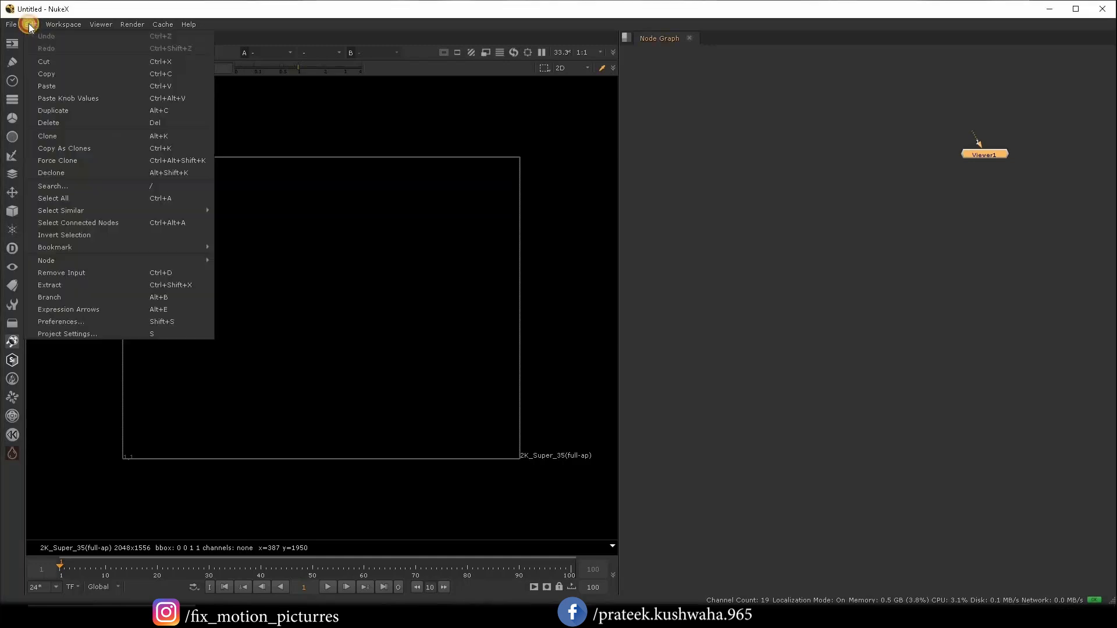
Open the project settings and widen their floating window
click(82, 333)
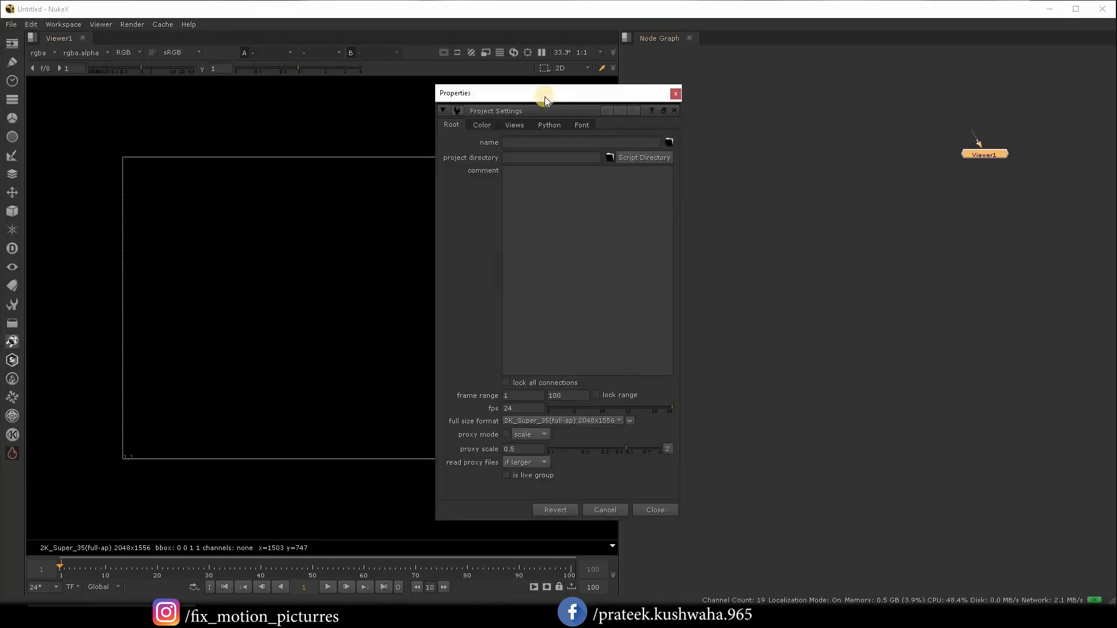
drag(544, 97, 379, 98)
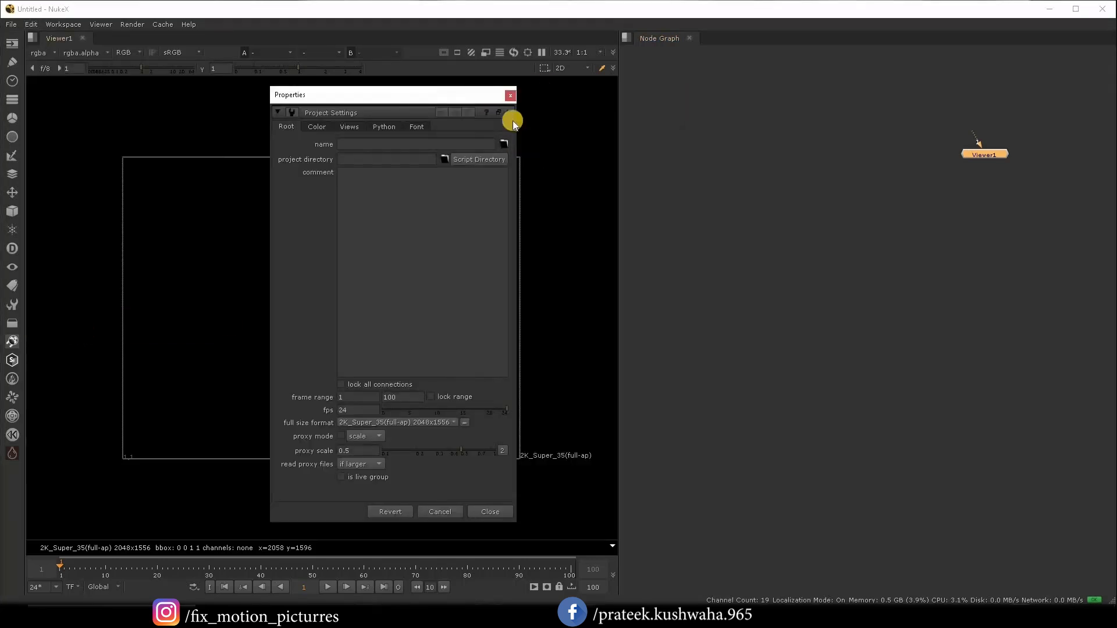
drag(518, 126, 651, 128)
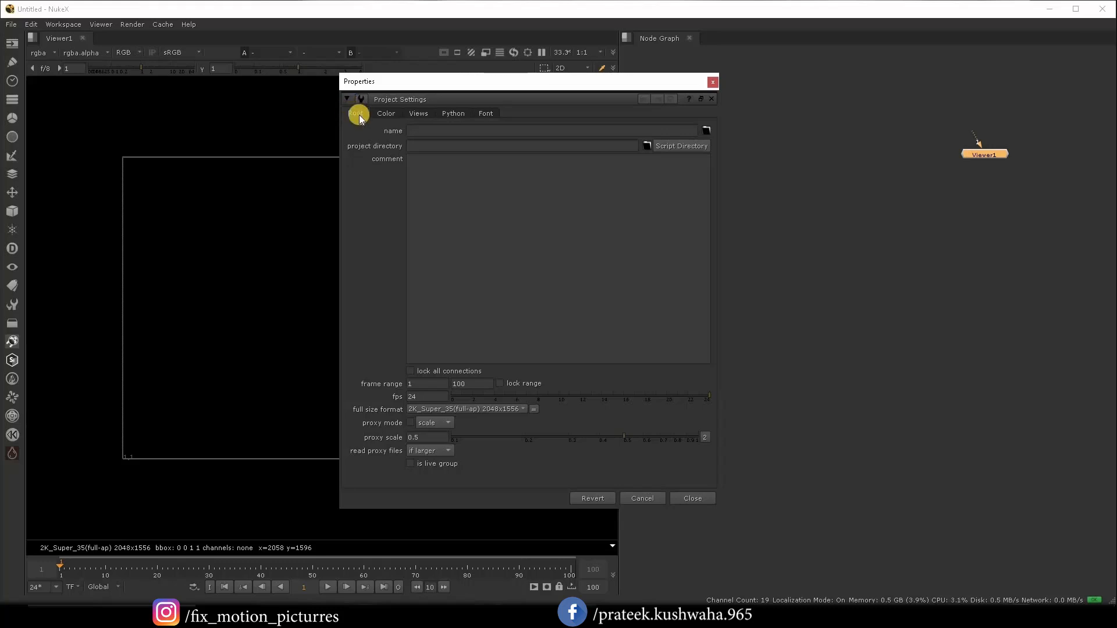
Examine the Color, Views, Python and Font settings, plus the root settings' name, project directory and comment fields
click(383, 114)
click(418, 113)
click(454, 113)
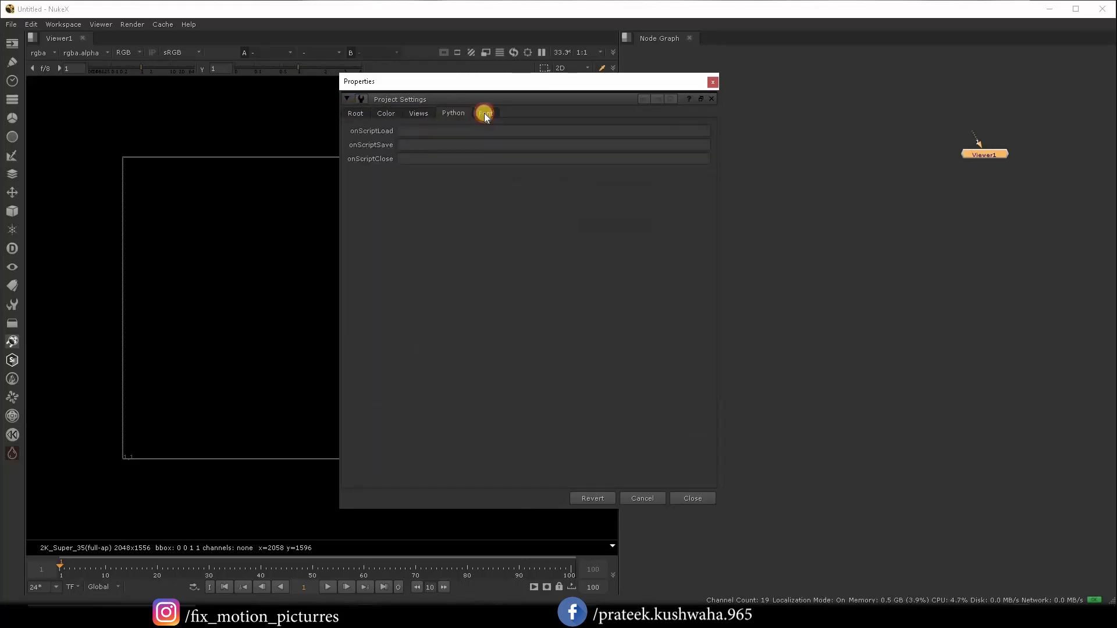
click(485, 113)
click(356, 114)
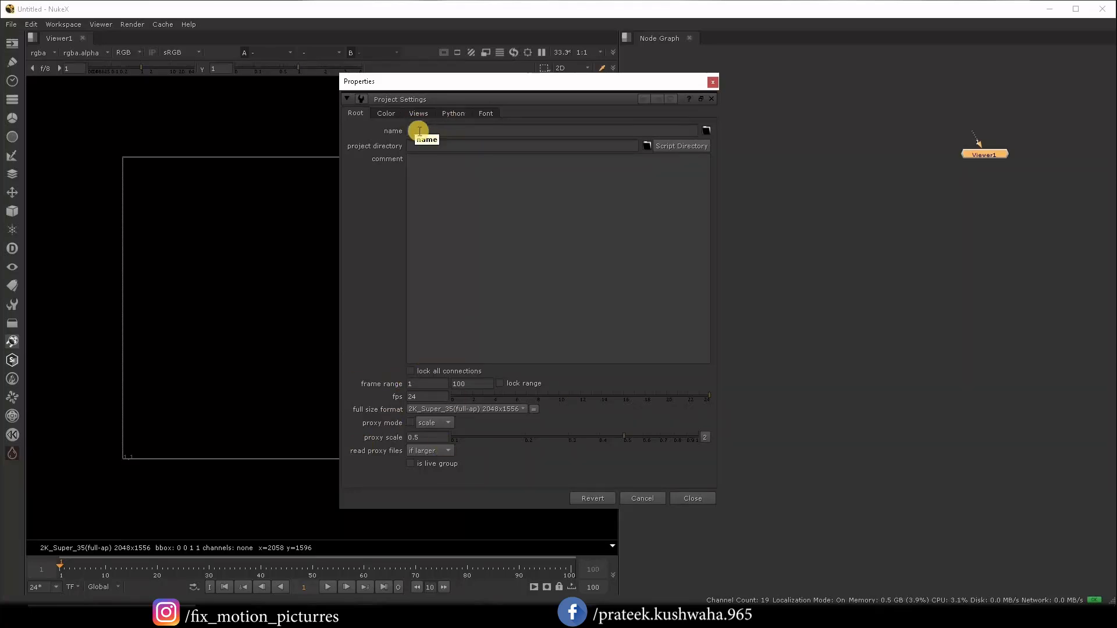
click(418, 130)
click(424, 146)
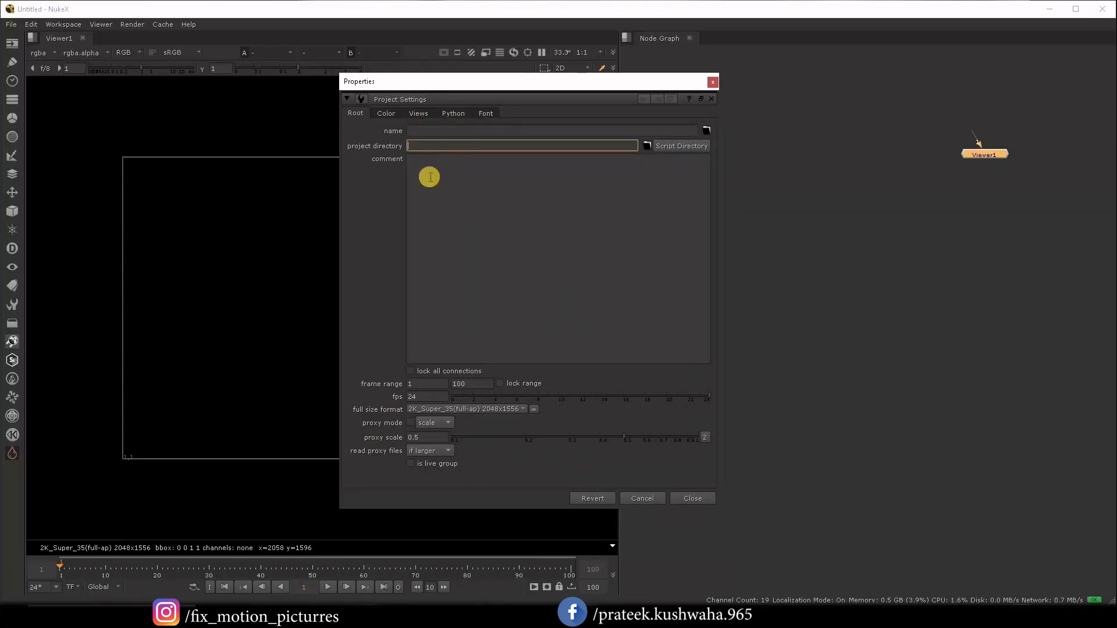
click(429, 180)
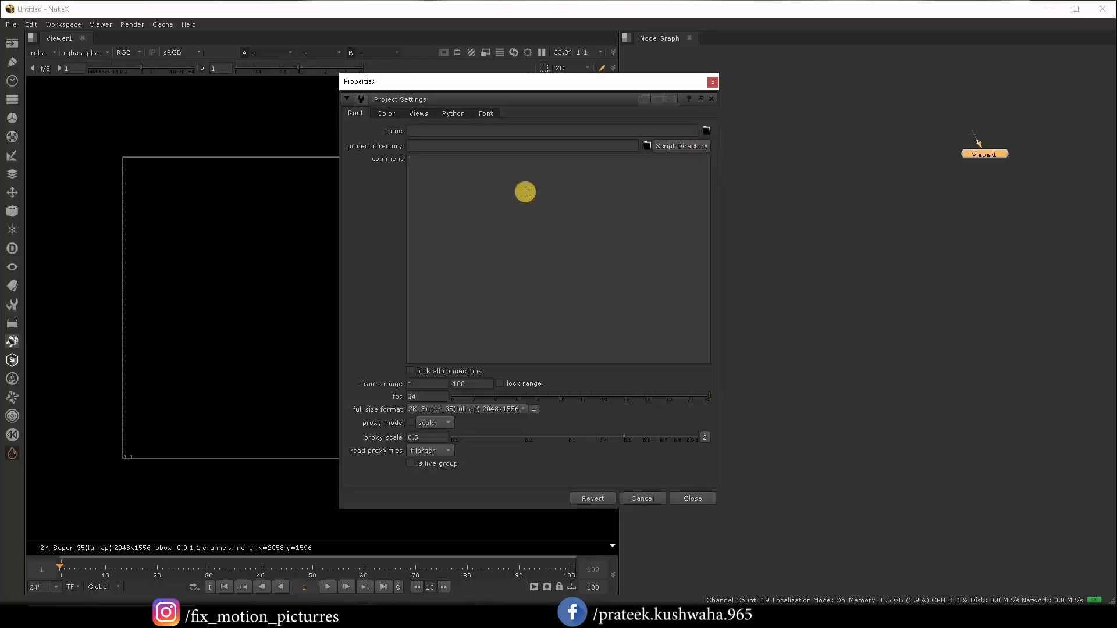
Set the last frame of the project's frame range to 500
click(398, 385)
double_click(470, 384)
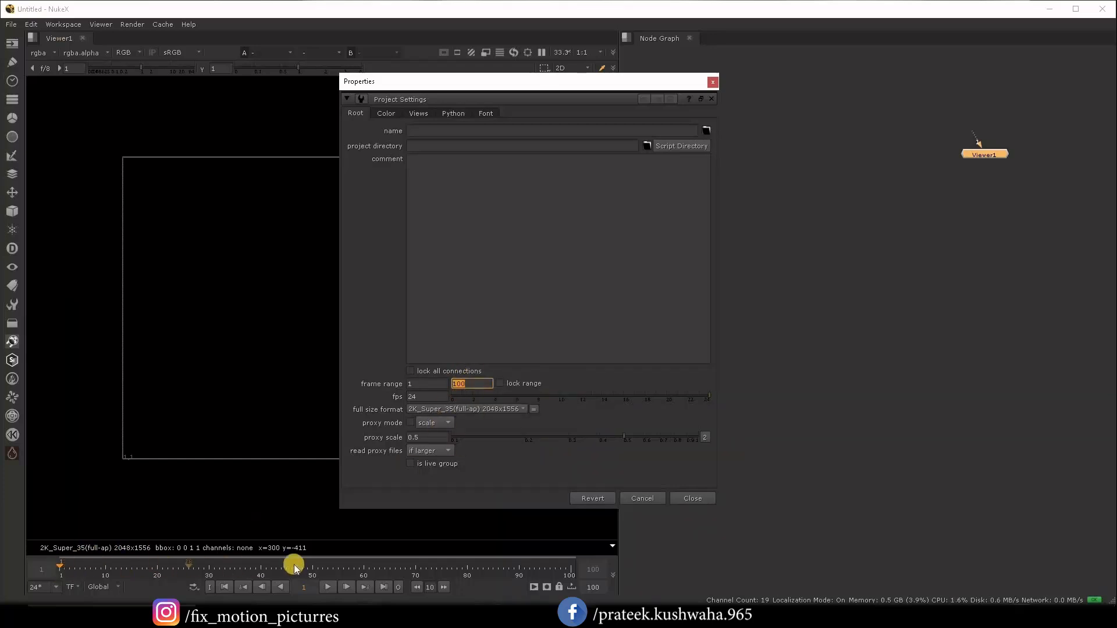
double_click(416, 384)
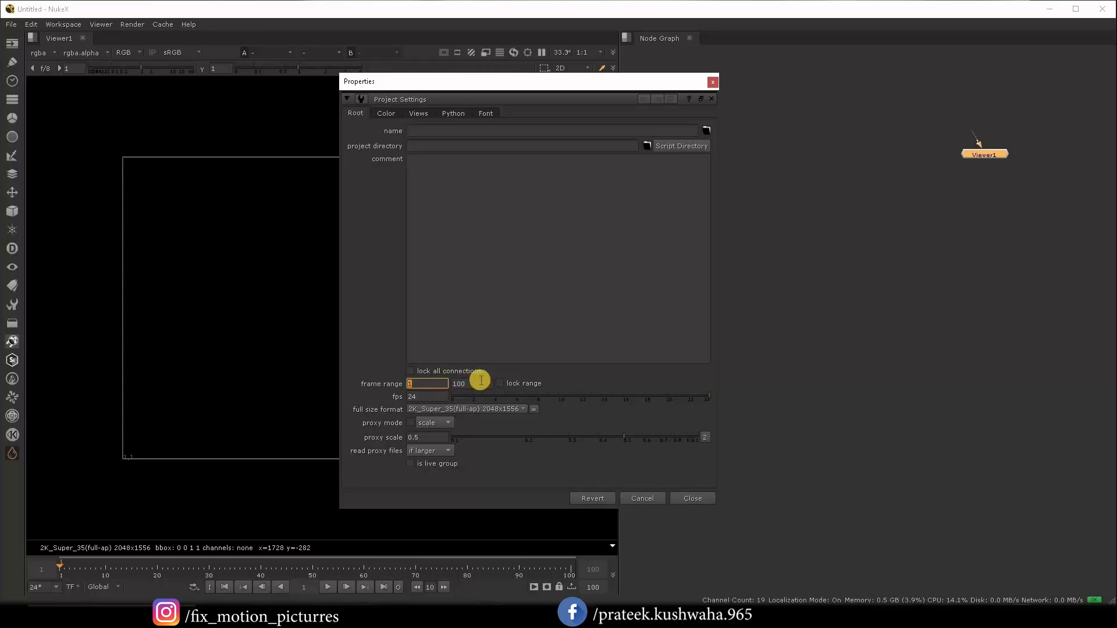
double_click(471, 383)
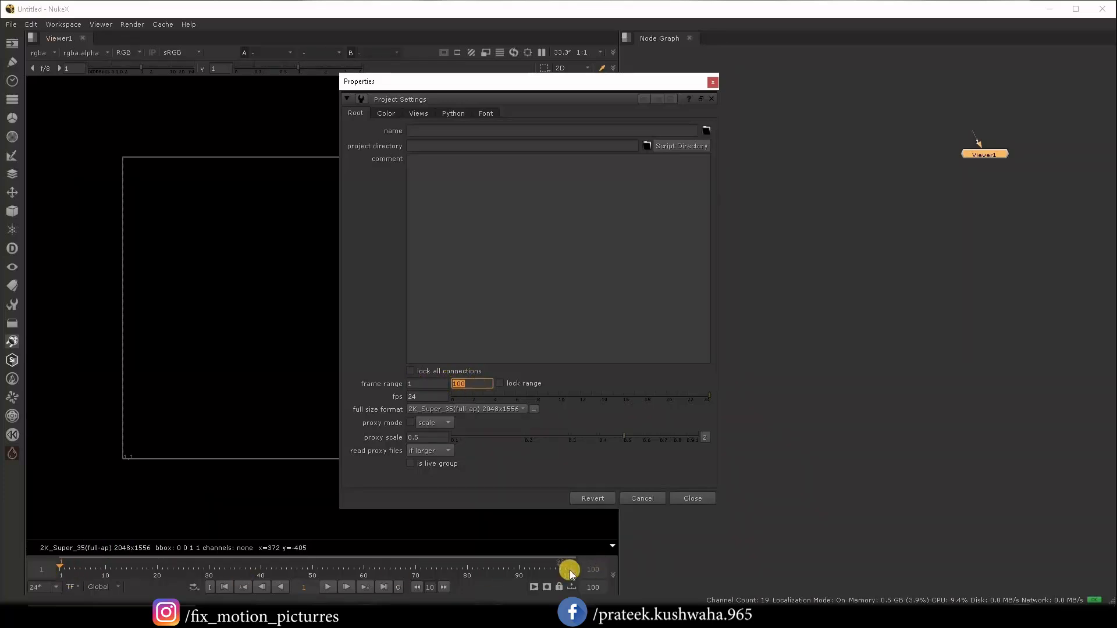
click(480, 383)
drag(479, 384, 436, 383)
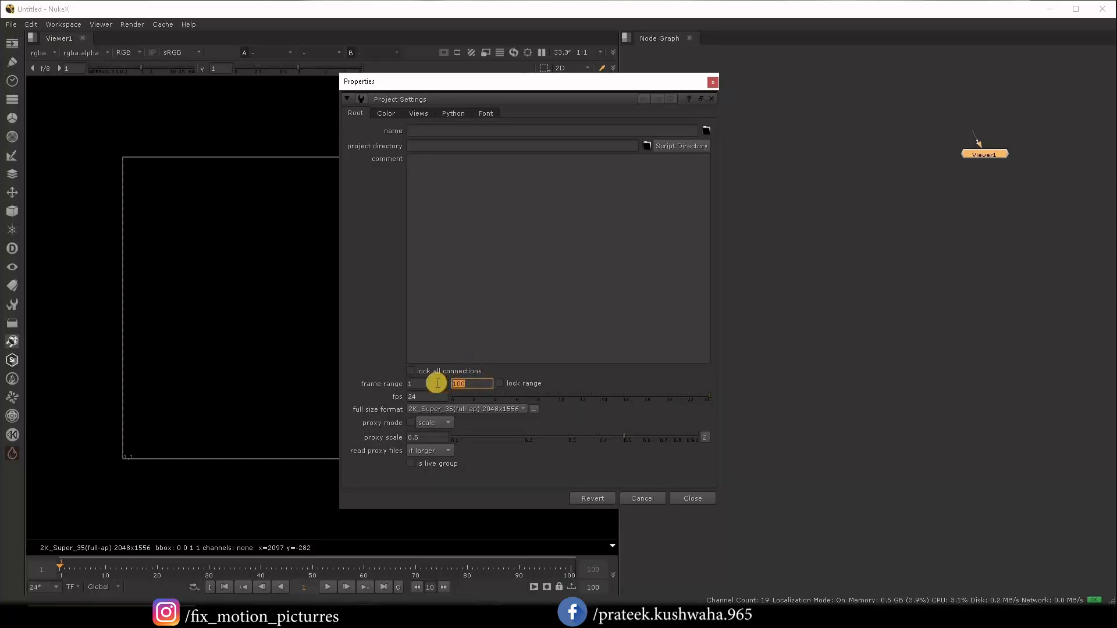
text(500)
key(Return)
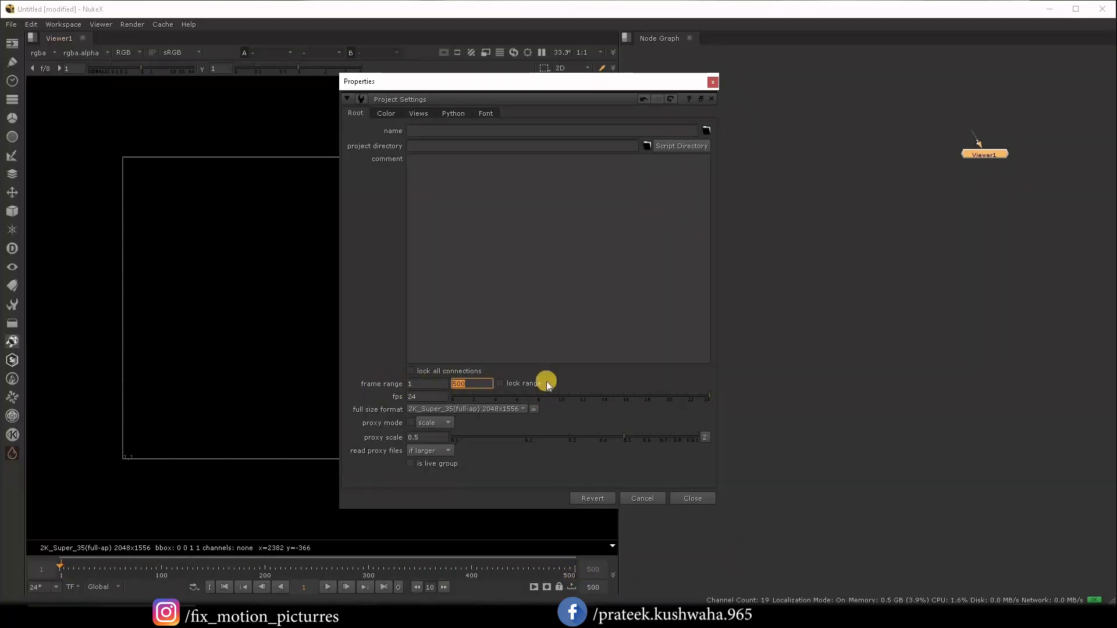
click(567, 378)
Try project frame rates of 25, 30 and 60 fps
click(398, 397)
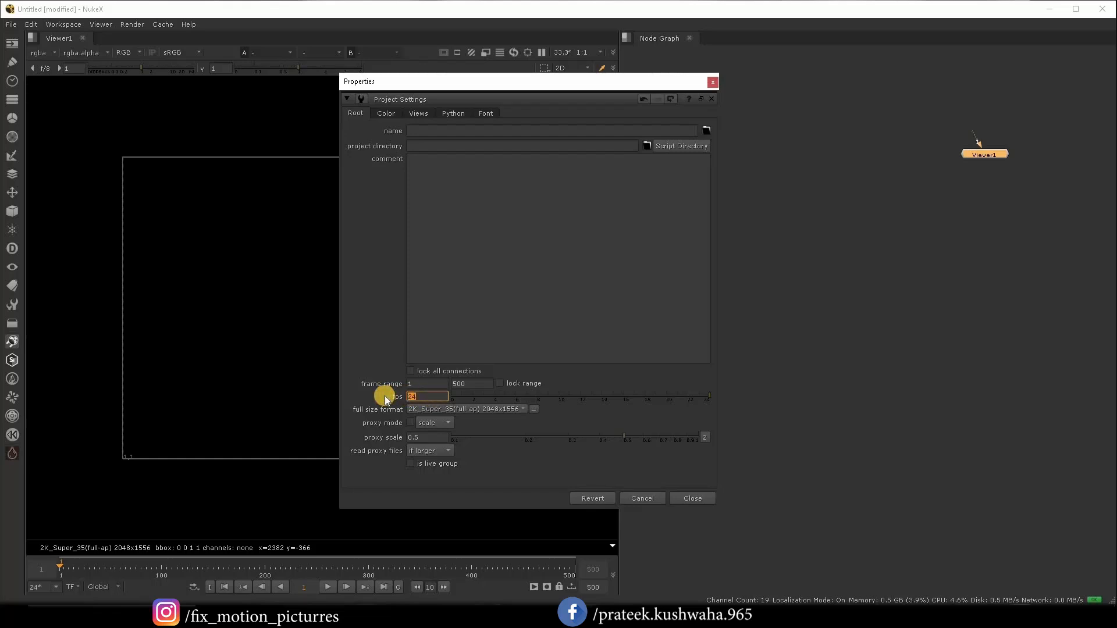
text(25)
key(Return)
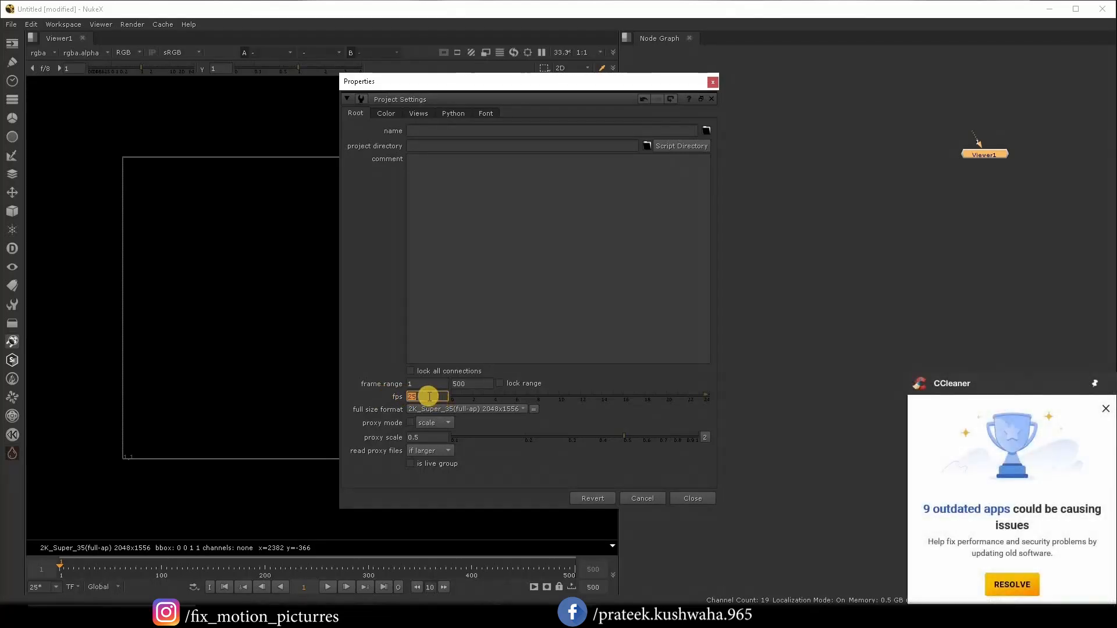
text(30)
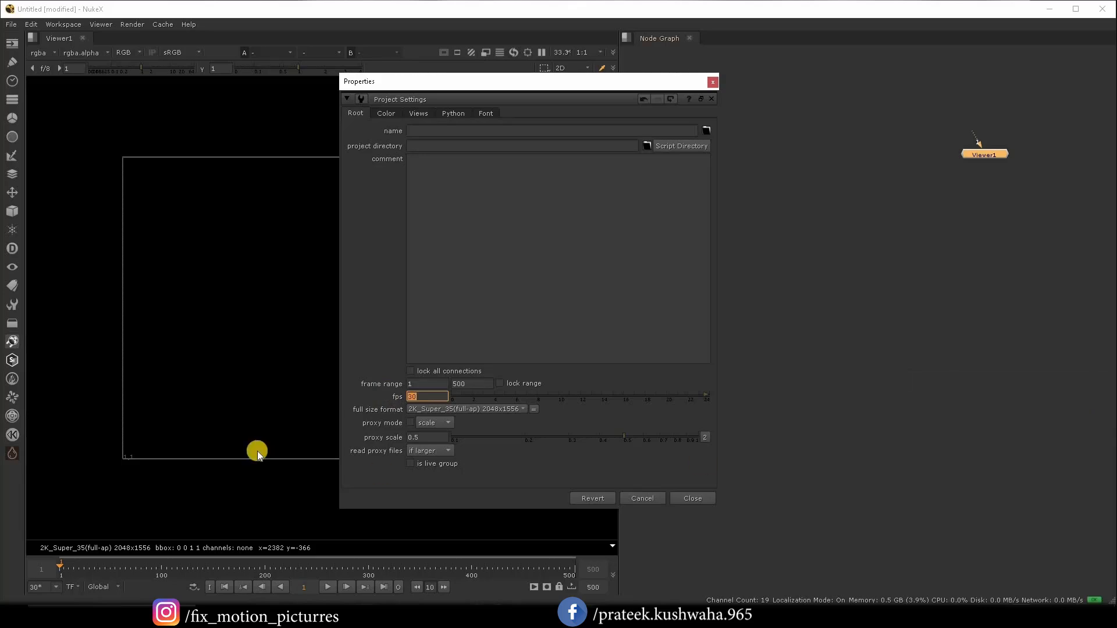
click(420, 407)
drag(419, 398, 393, 396)
text(60)
click(529, 290)
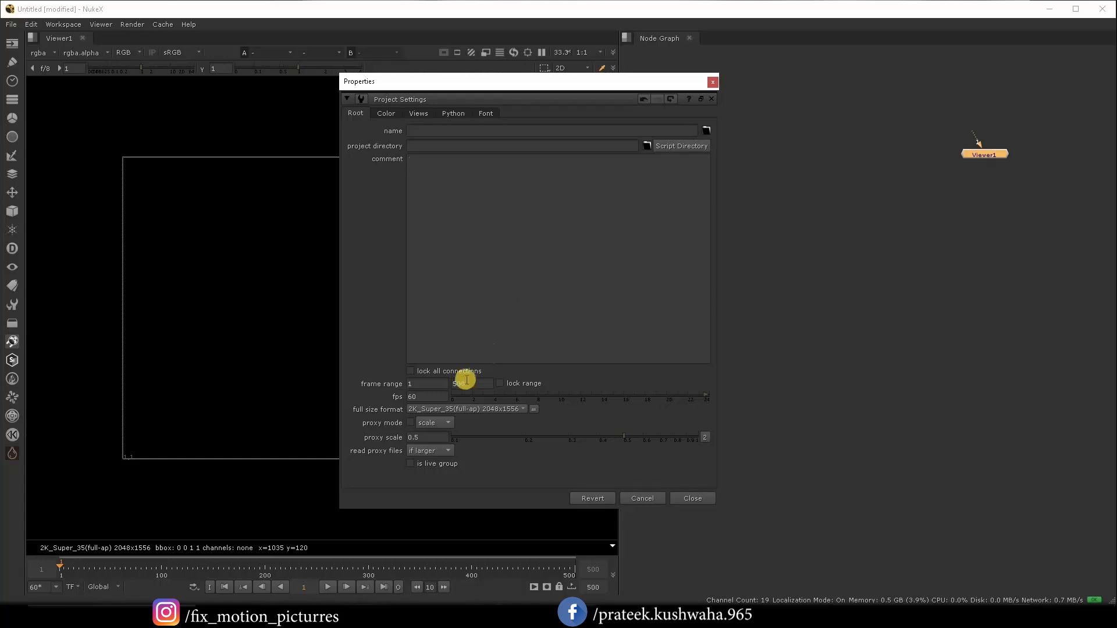
Set the project frame rate to 24 fps
click(412, 400)
drag(412, 402, 401, 403)
text(24)
click(452, 293)
Move the settings window off the viewer and set the full size format to HD_1080 1920x1080
drag(596, 83, 881, 89)
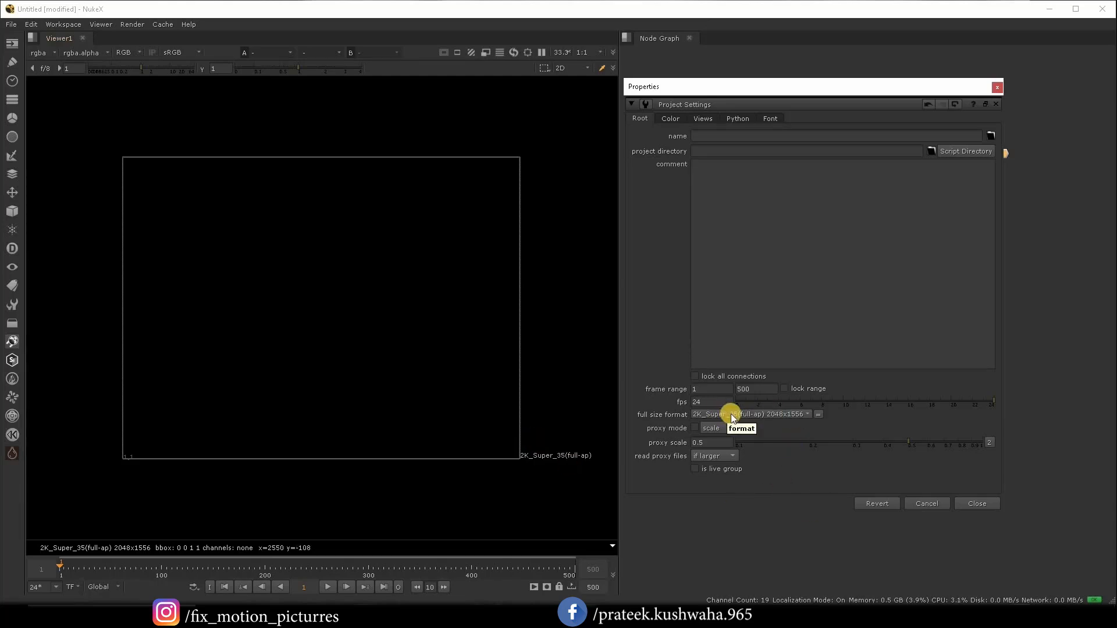
click(807, 413)
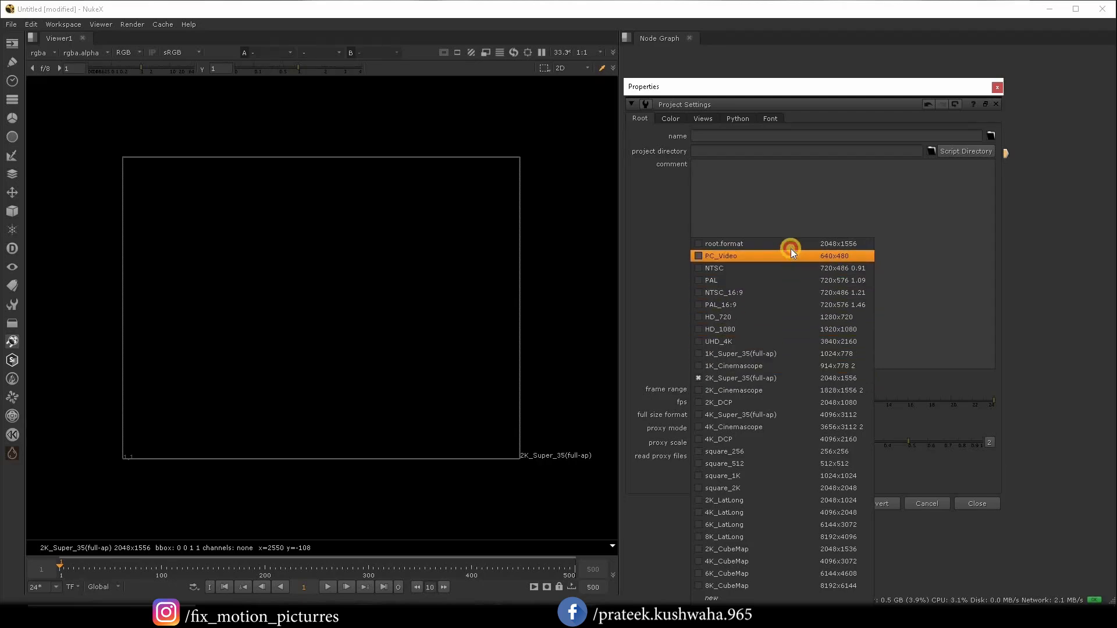
click(780, 327)
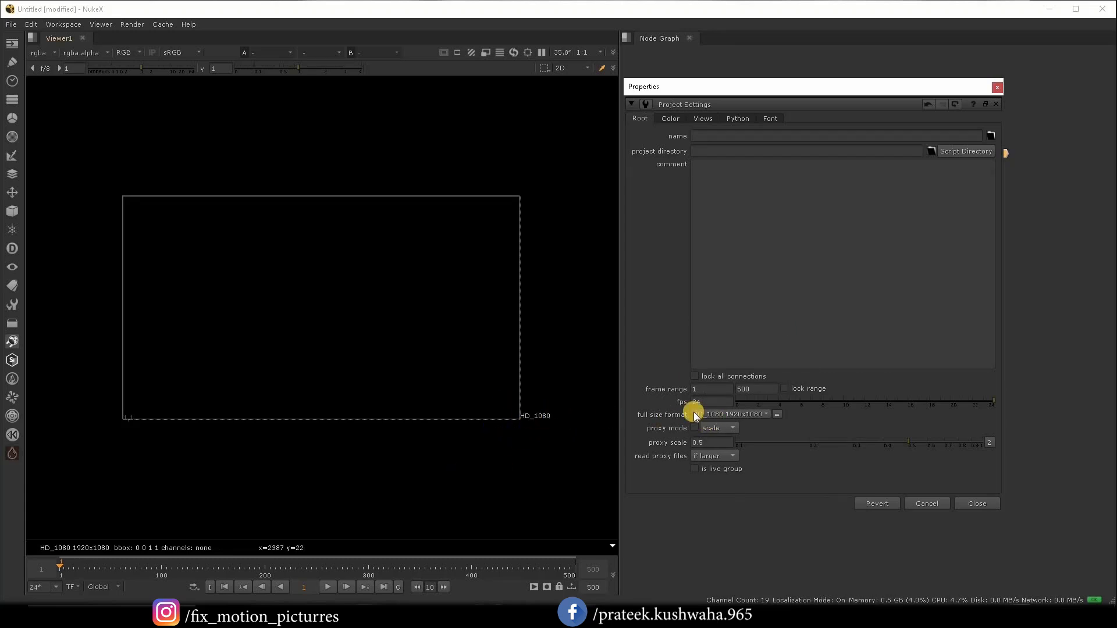
Set the project's full size format to HD_720 1280x720
click(767, 415)
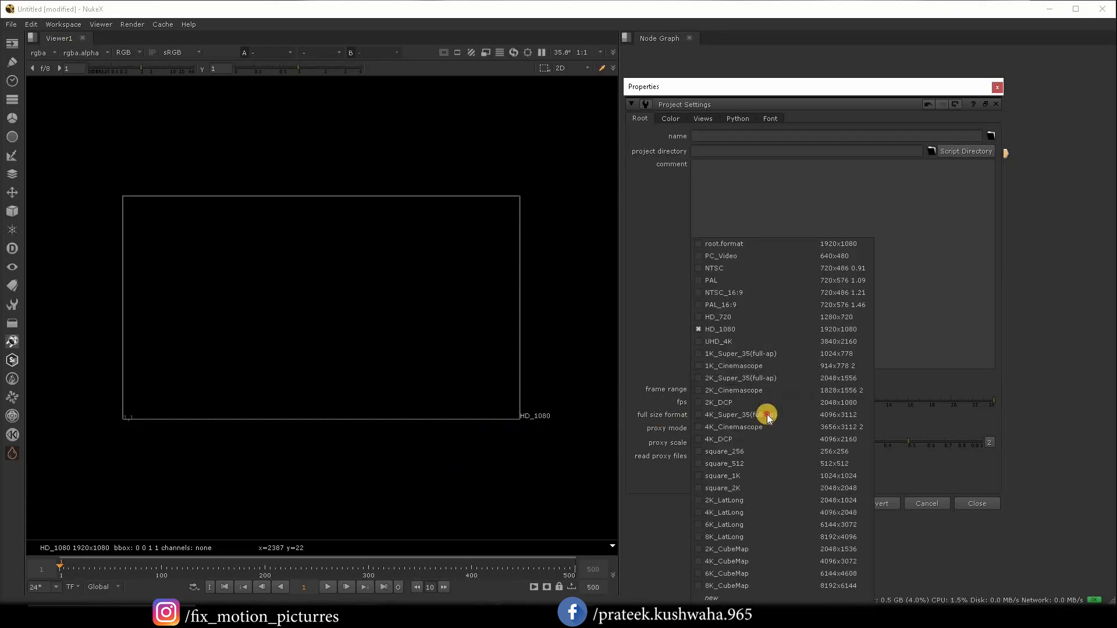
click(727, 318)
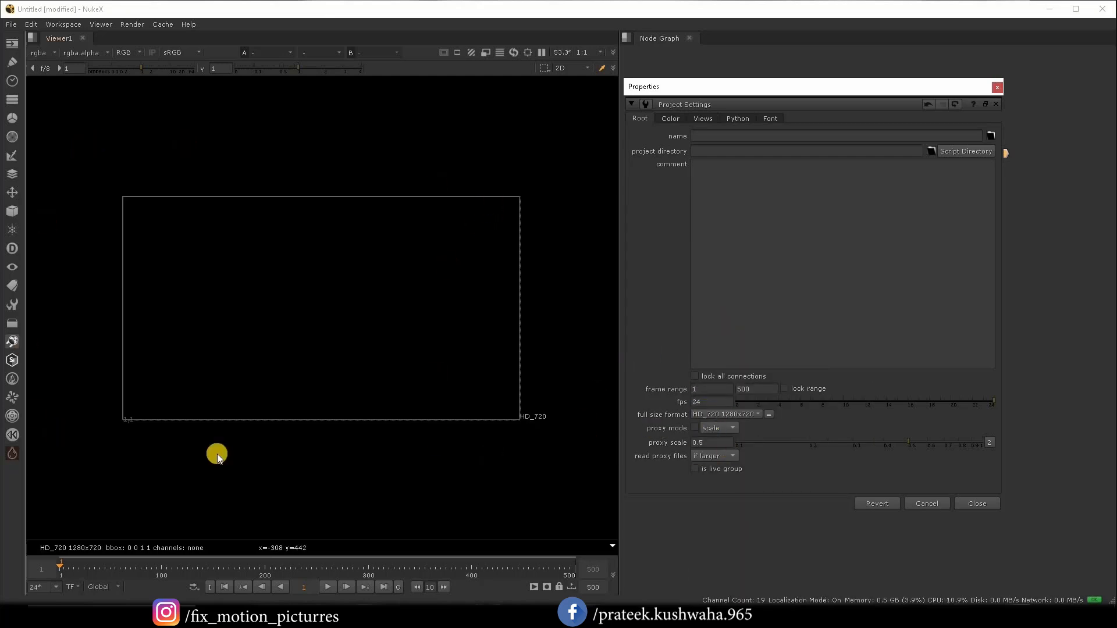
click(759, 415)
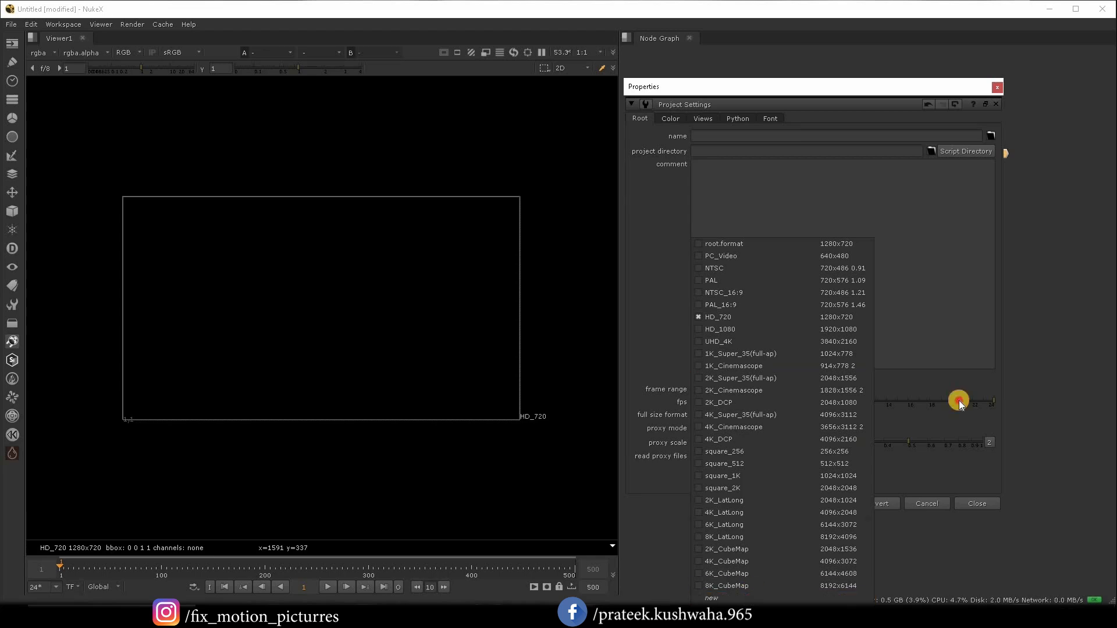
click(958, 356)
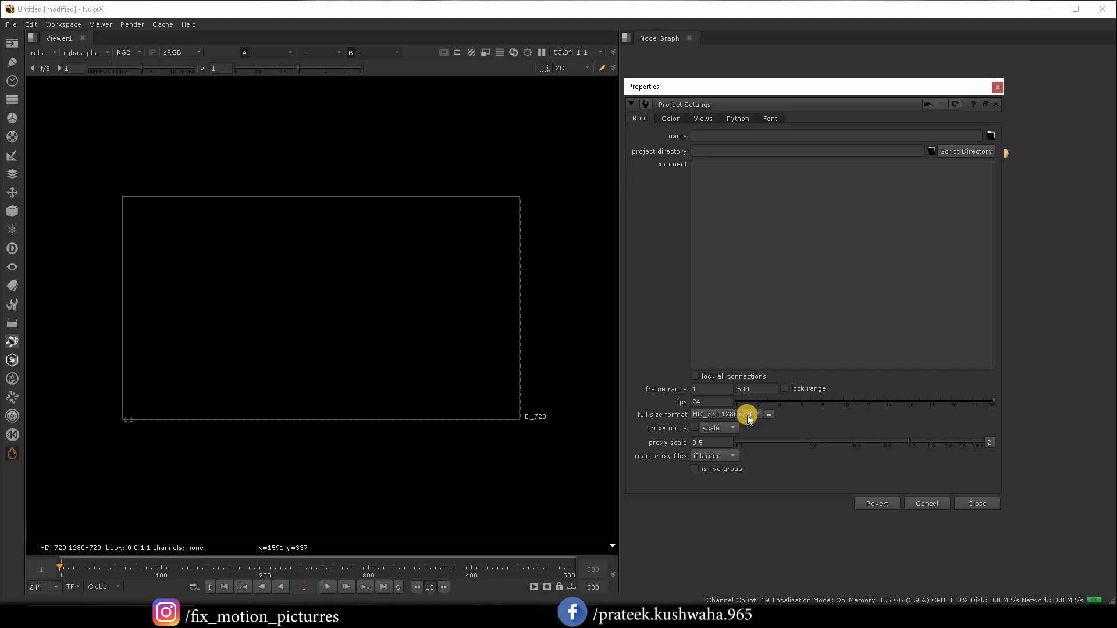
Switch to File Explorer and bring 6.jpg from the Stills folder into the Node Graph as a Read node
drag(965, 87, 912, 99)
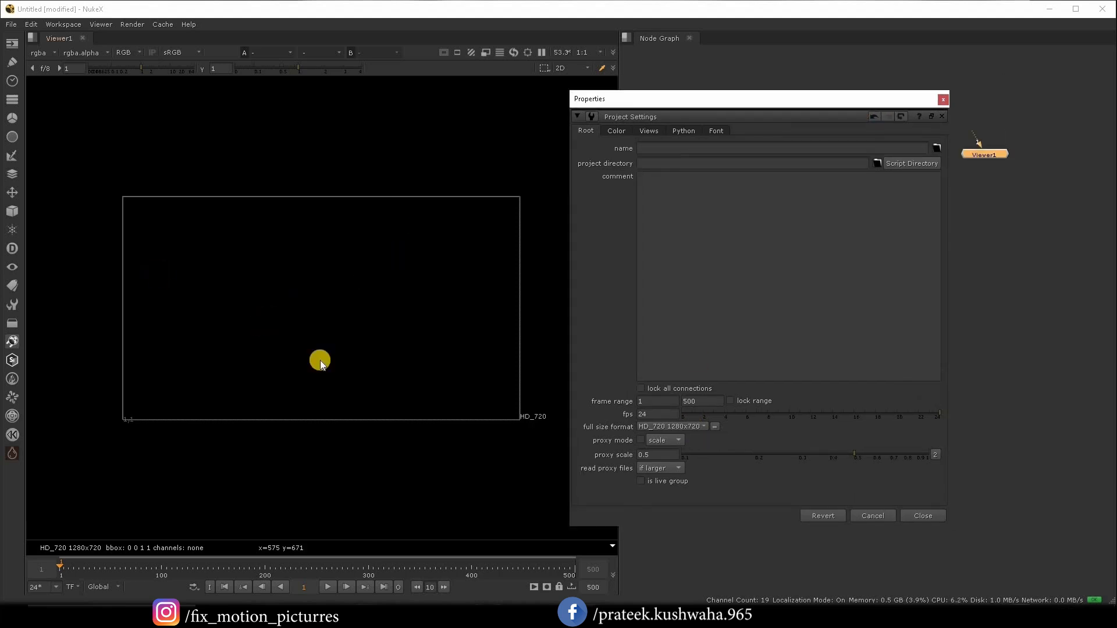
drag(762, 115, 645, 190)
click(401, 615)
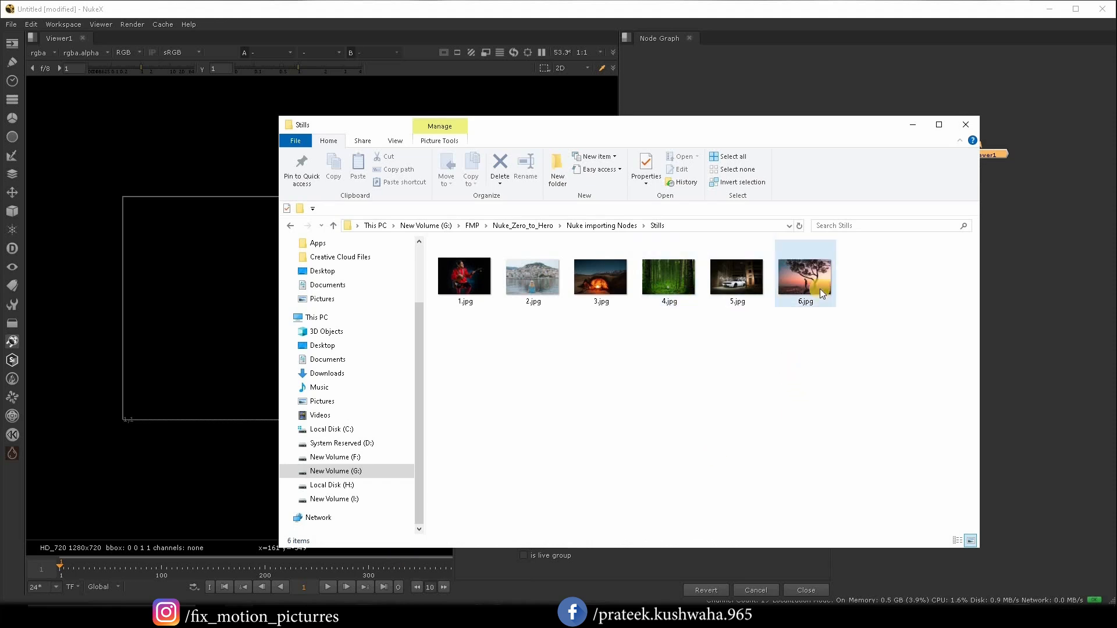
drag(819, 289, 1031, 239)
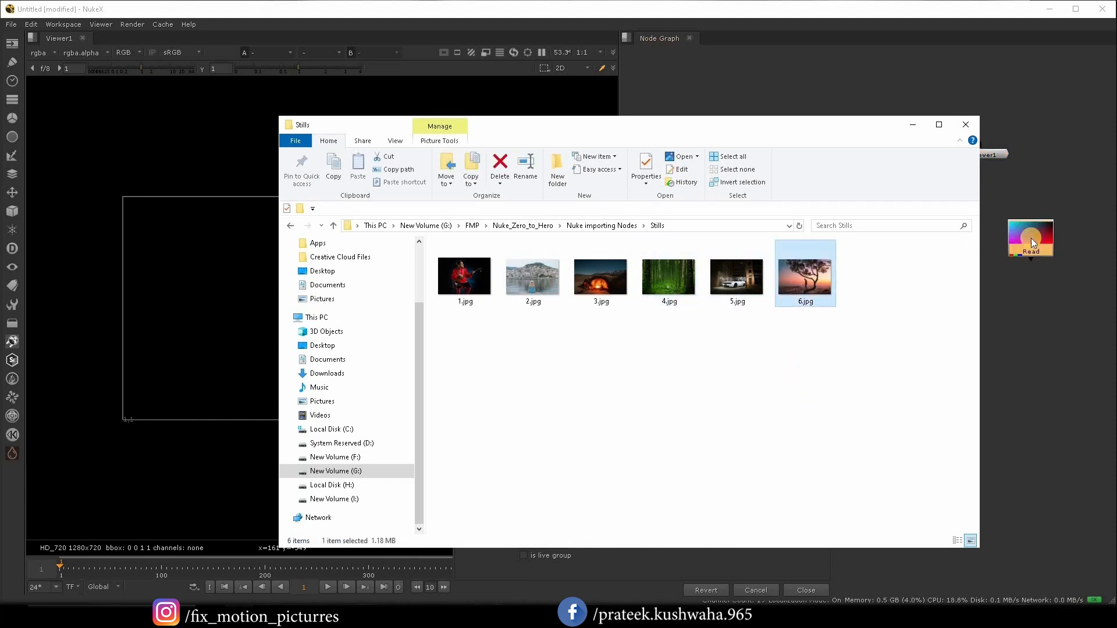
click(1020, 317)
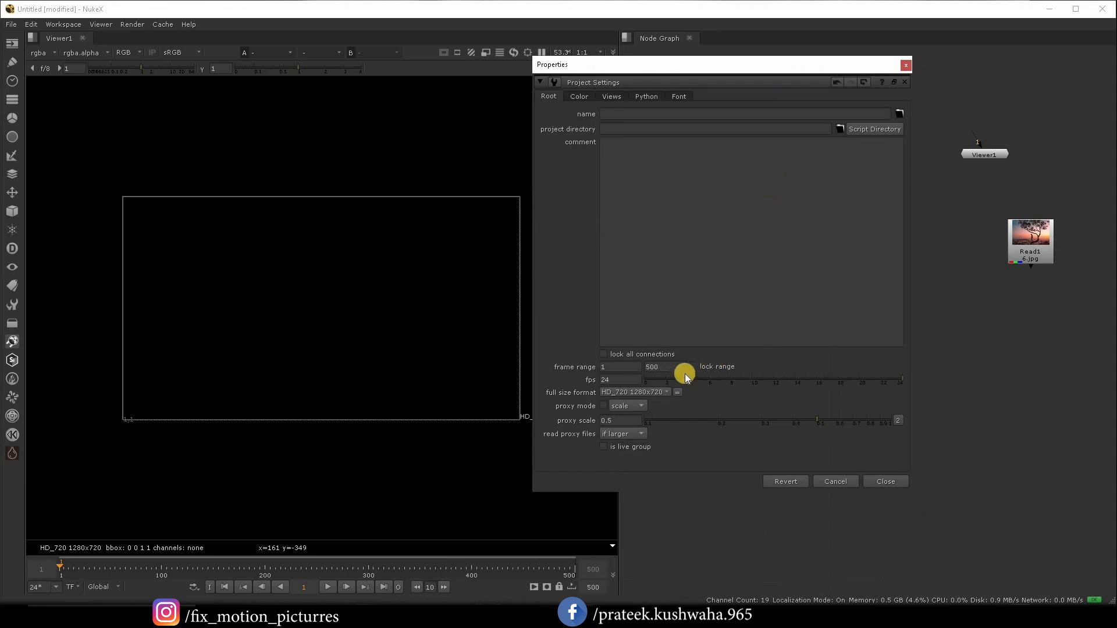
Try the 4240x2832 full size format and restore the project to HD_720 1280x720
click(667, 394)
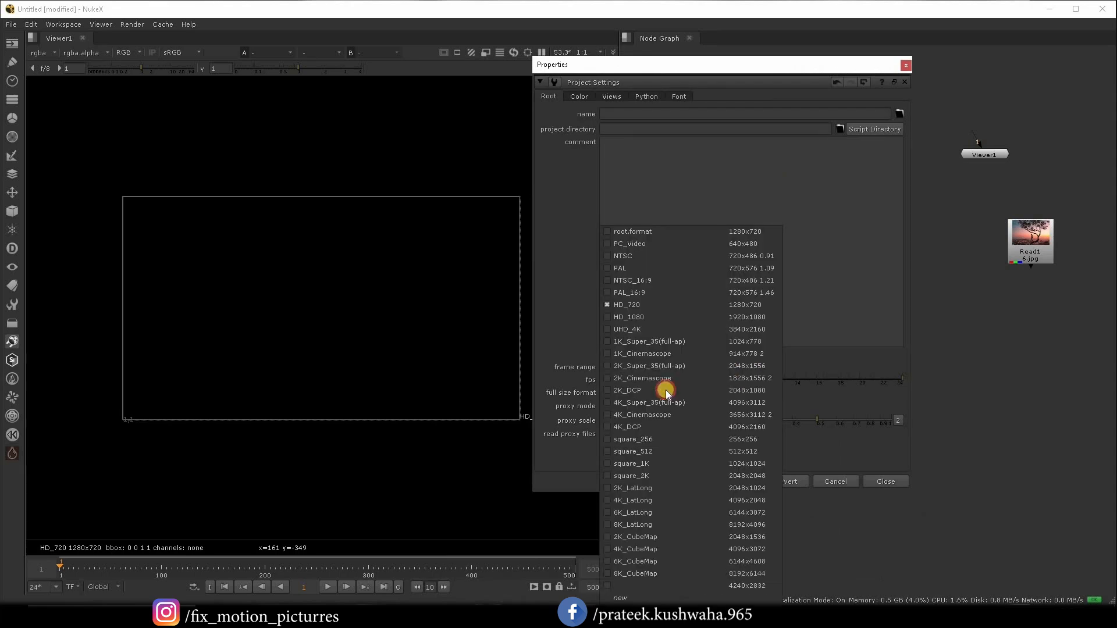
click(737, 586)
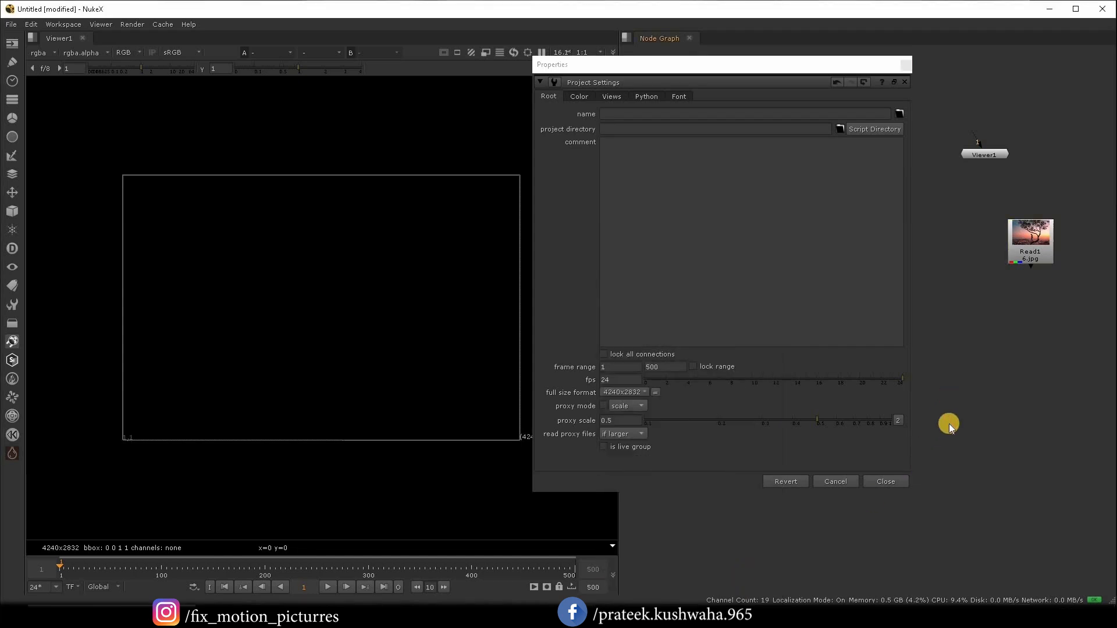
click(644, 390)
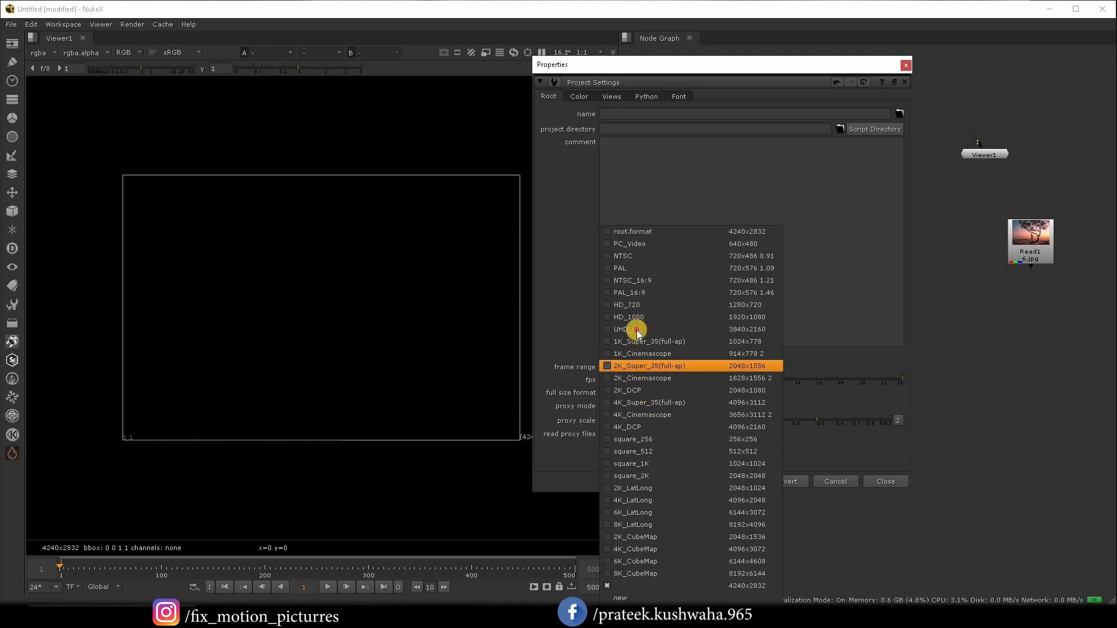
click(633, 306)
Connect the 6.jpg Read node to Viewer1 as input 1 and place it directly below the viewer node
drag(1028, 244, 1012, 272)
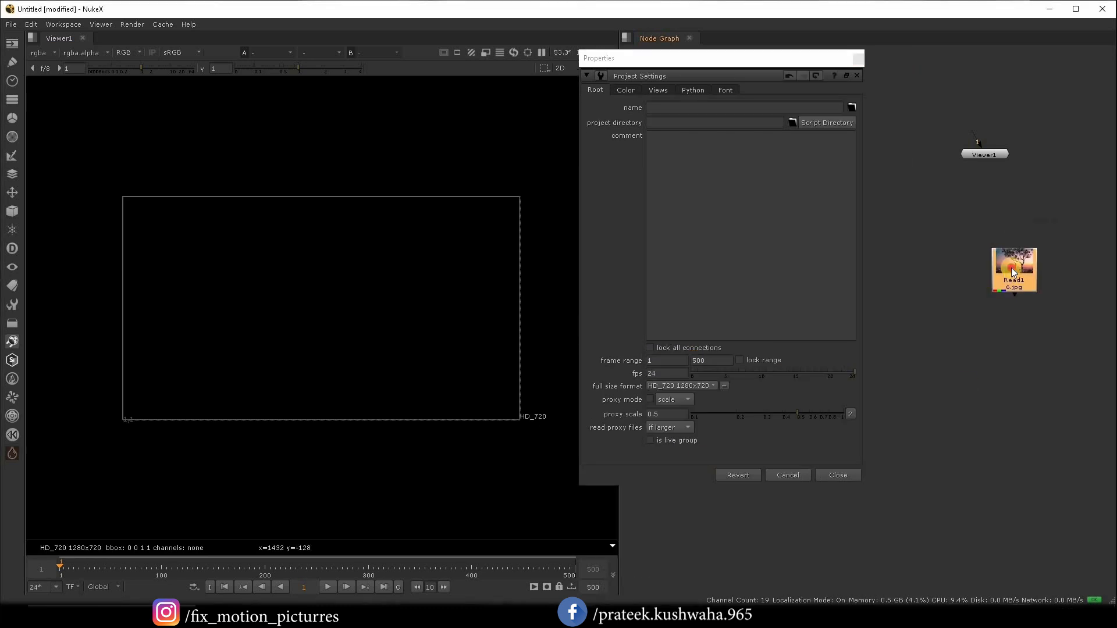
key(1)
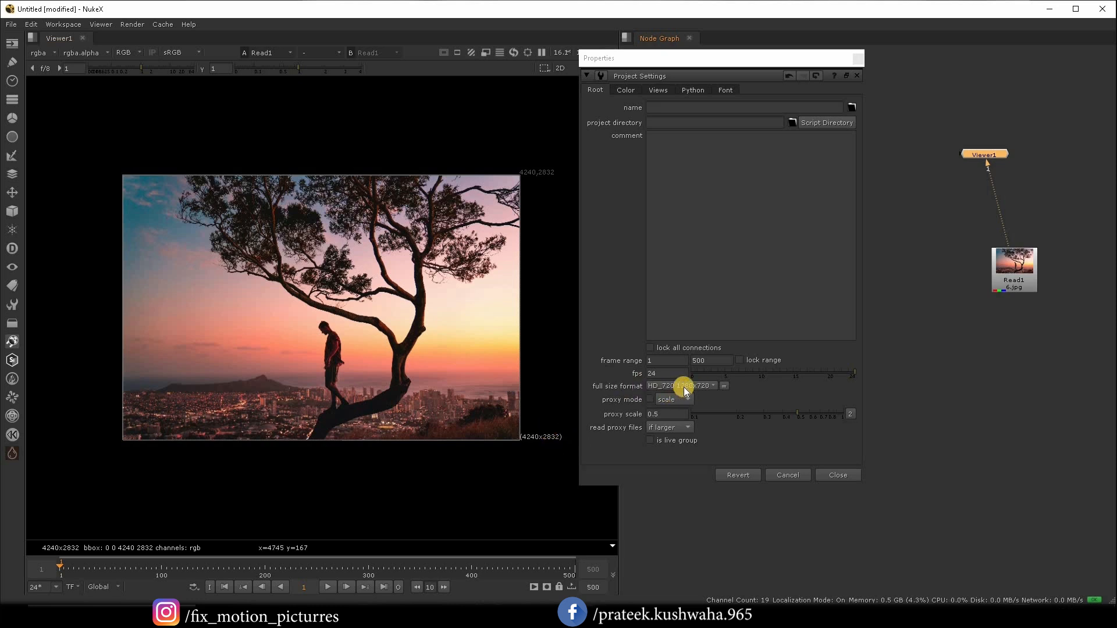
drag(1013, 272, 983, 301)
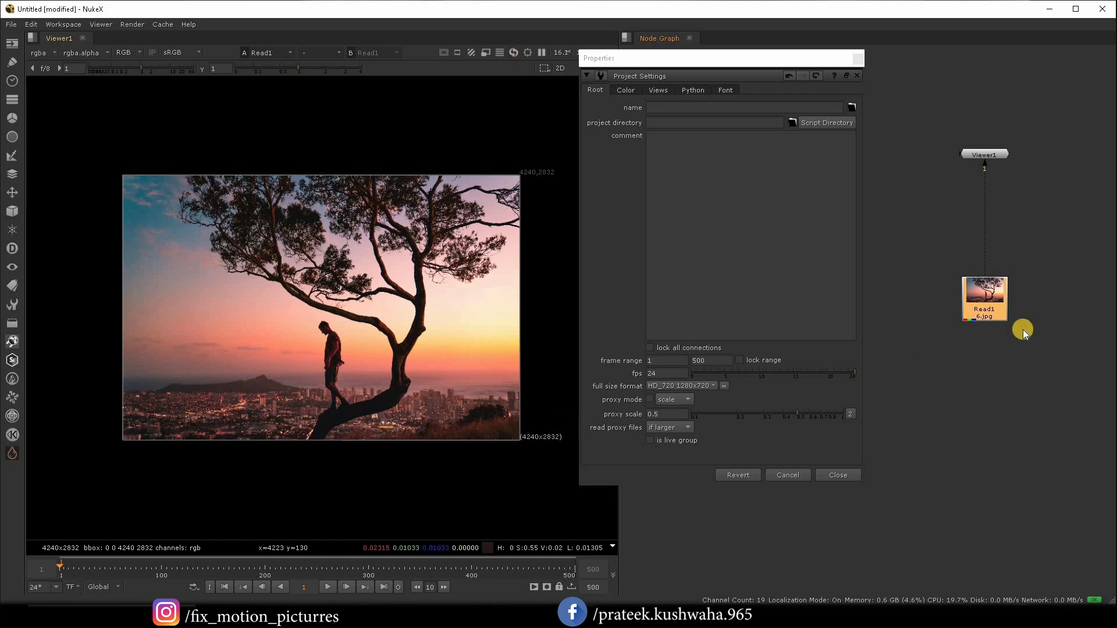
click(713, 386)
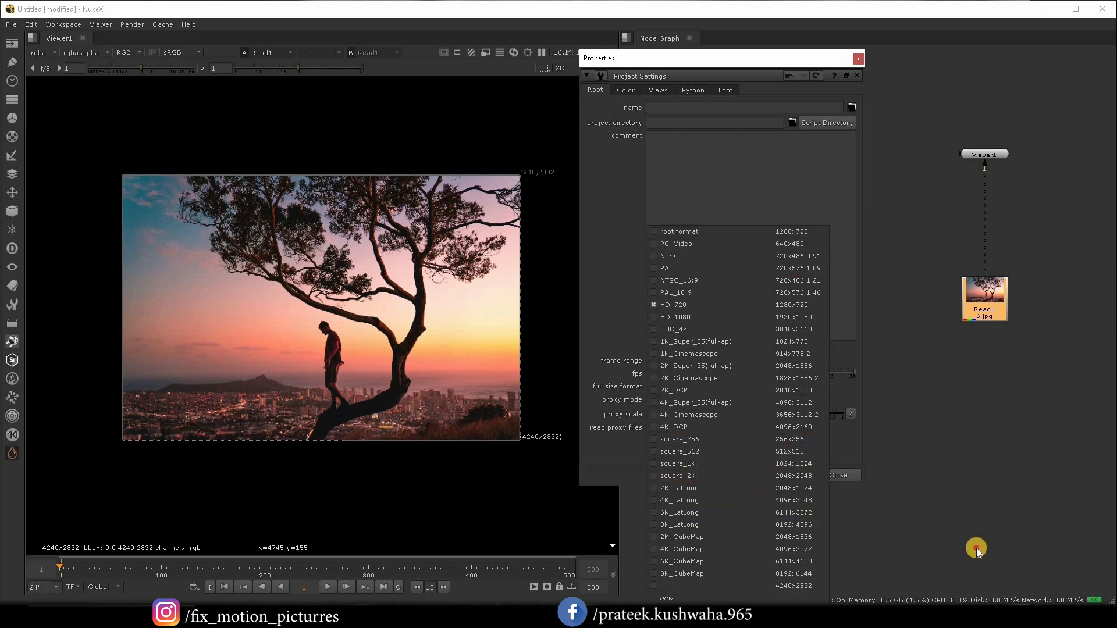
click(982, 516)
click(968, 459)
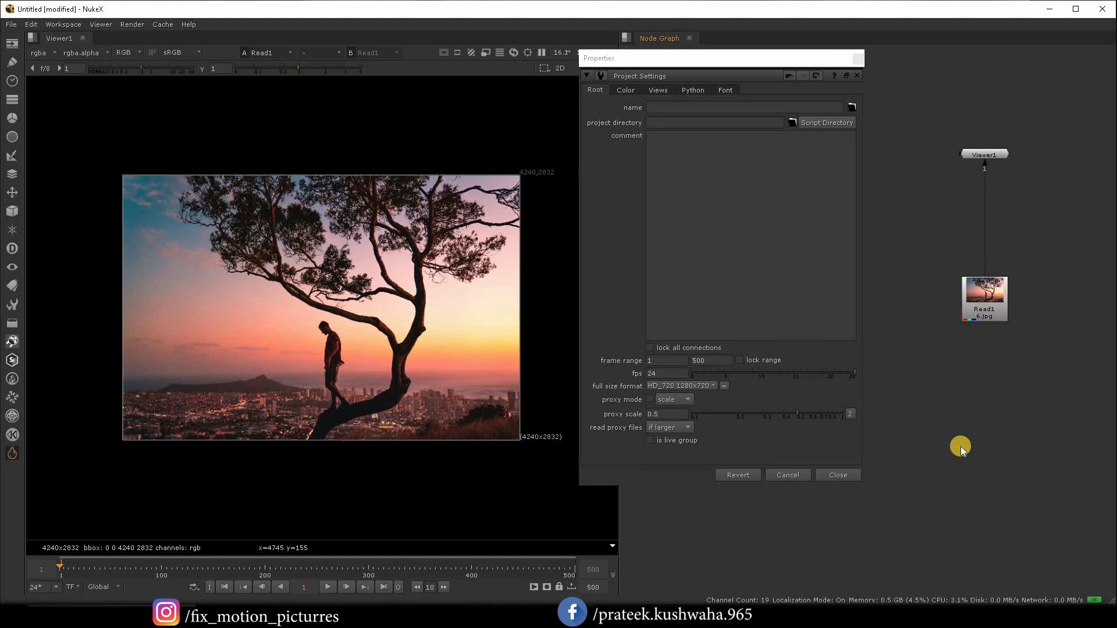
Disconnect the 6.jpg Read node from Viewer1 and set the project's full size format to 4240x2832
drag(987, 239, 1011, 198)
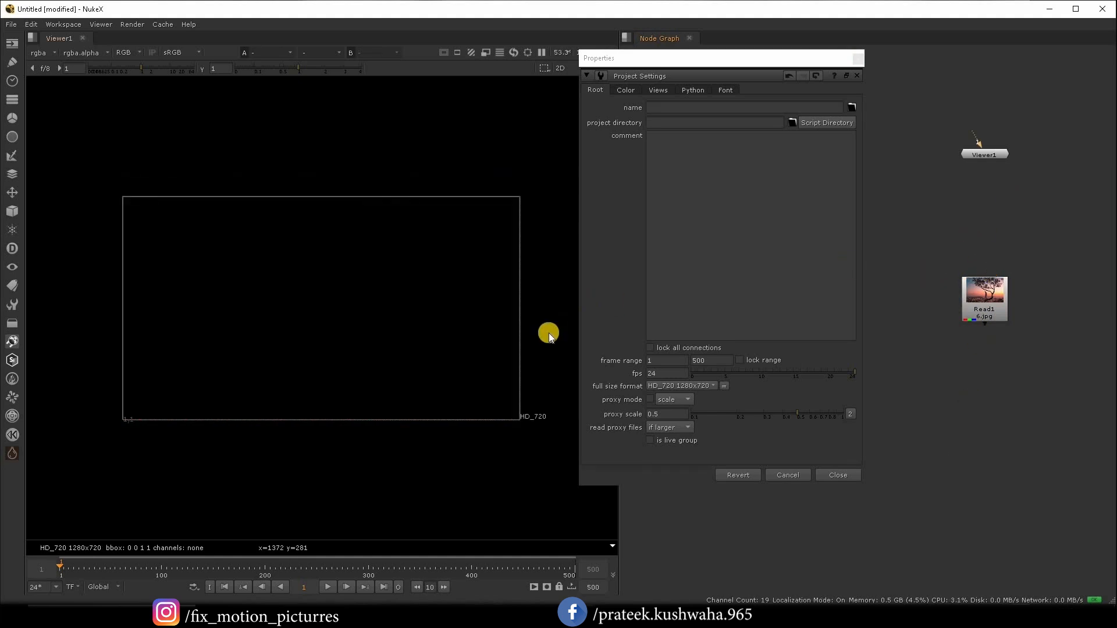
click(1038, 242)
click(713, 385)
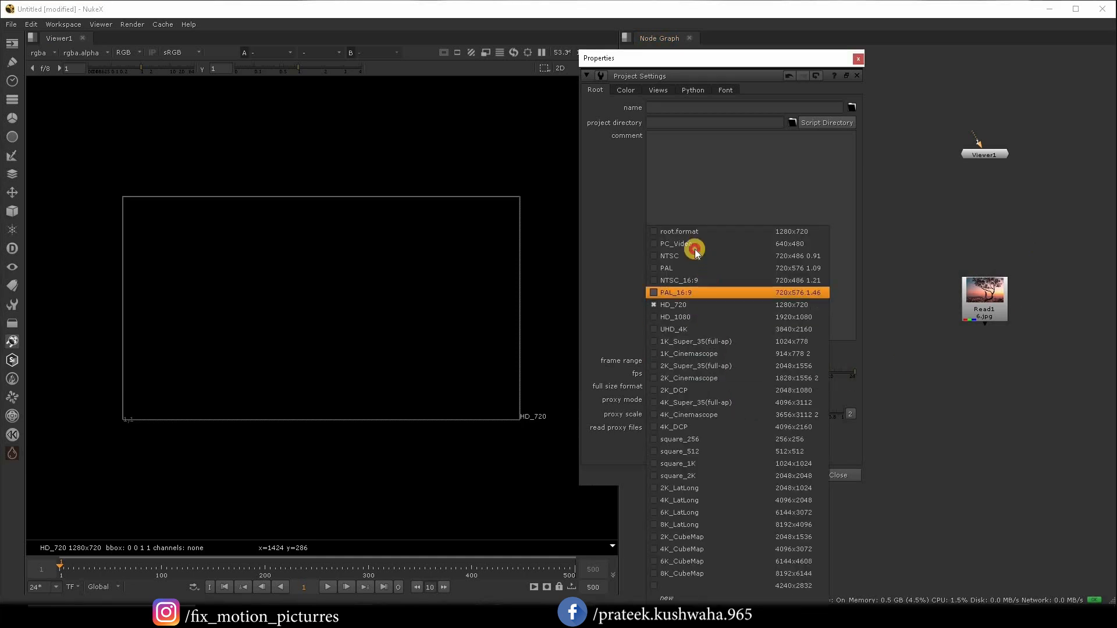
click(770, 586)
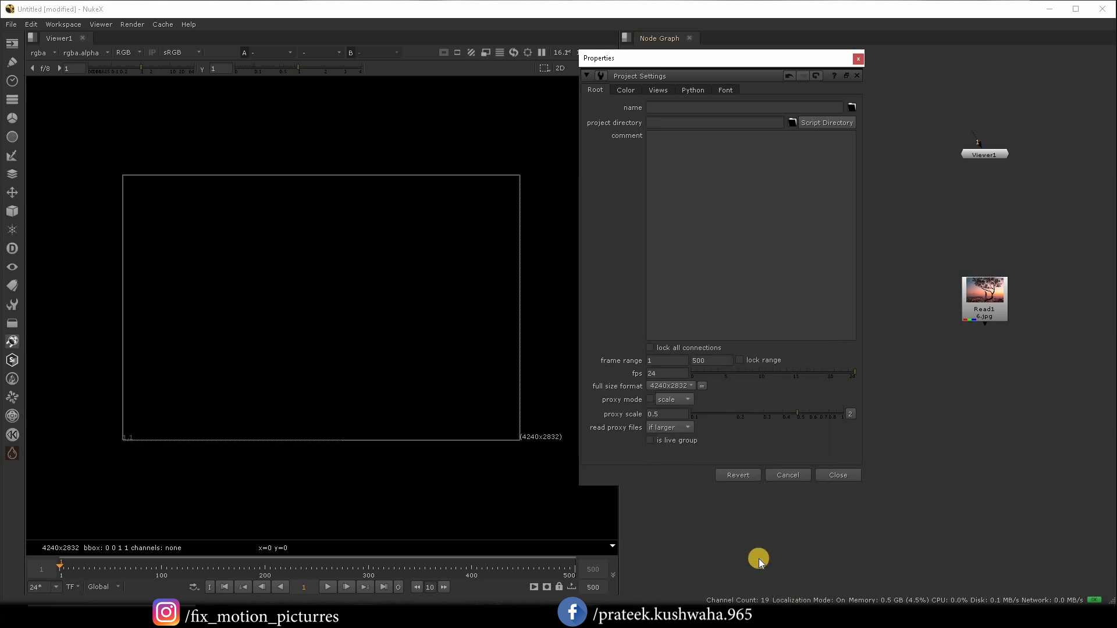
Reconnect the 6.jpg Read node to Viewer1 as input 1
click(785, 520)
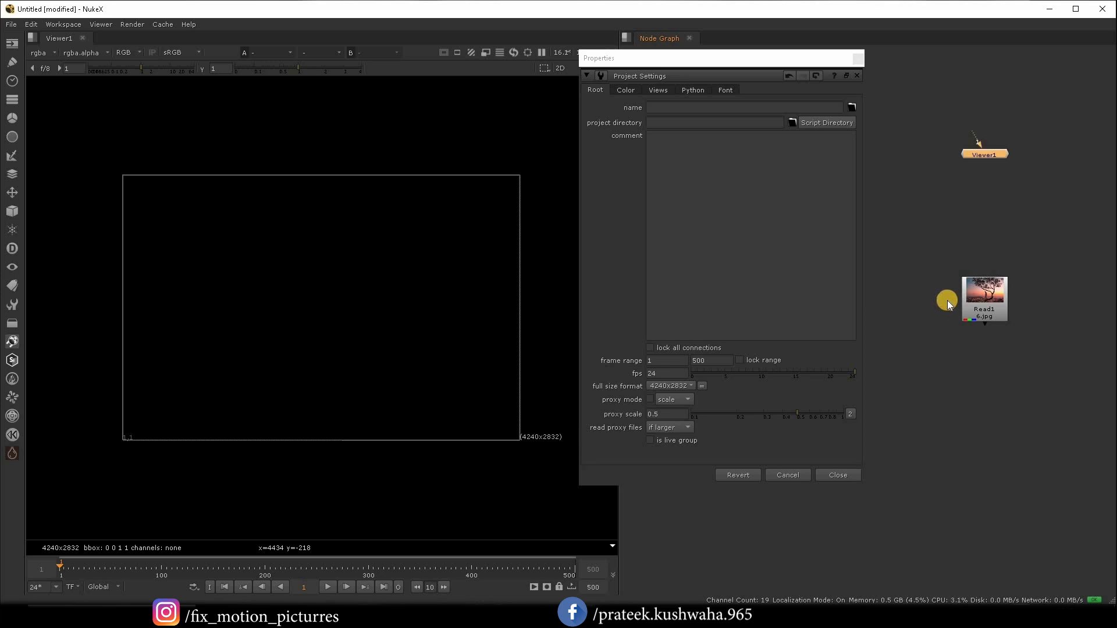
click(966, 295)
key(1)
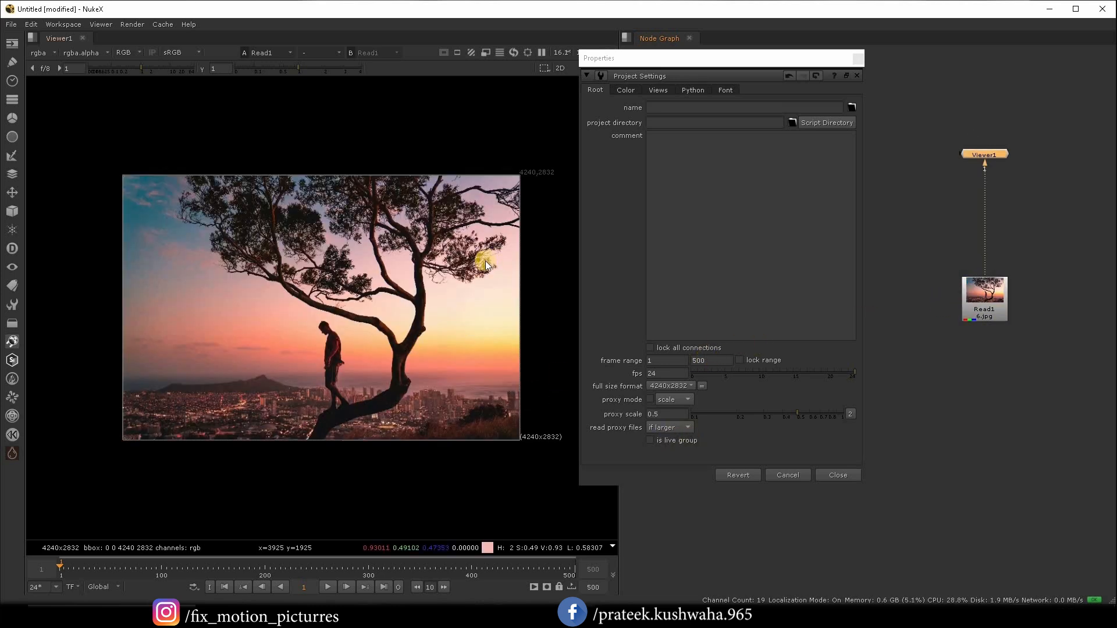
Create a new full size format named anamorphic with a file size of 1920 by 817
click(688, 387)
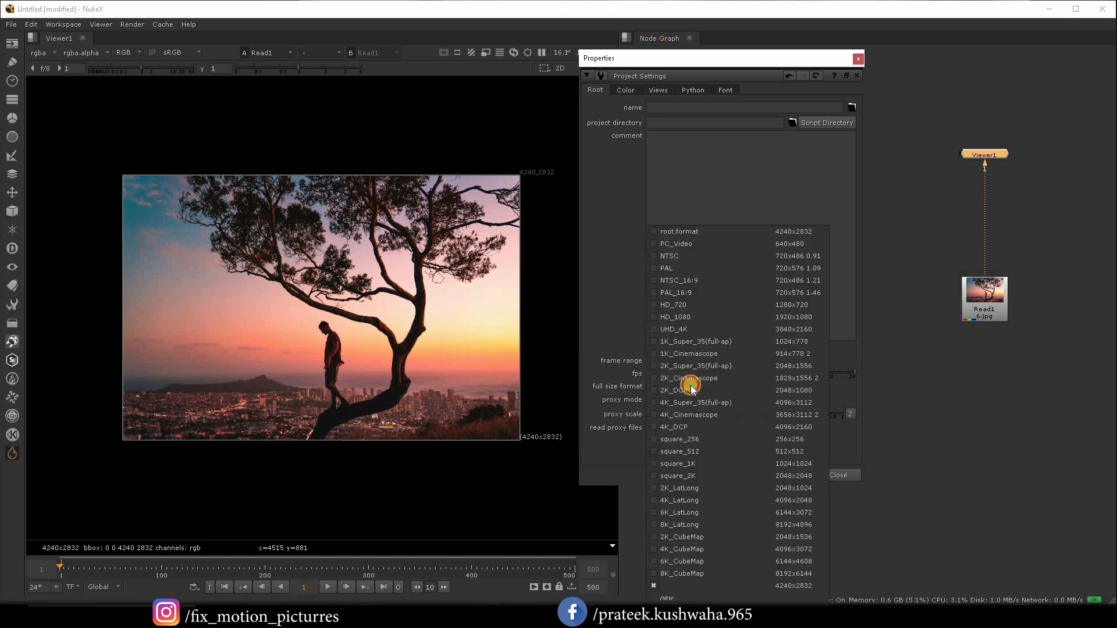
click(684, 599)
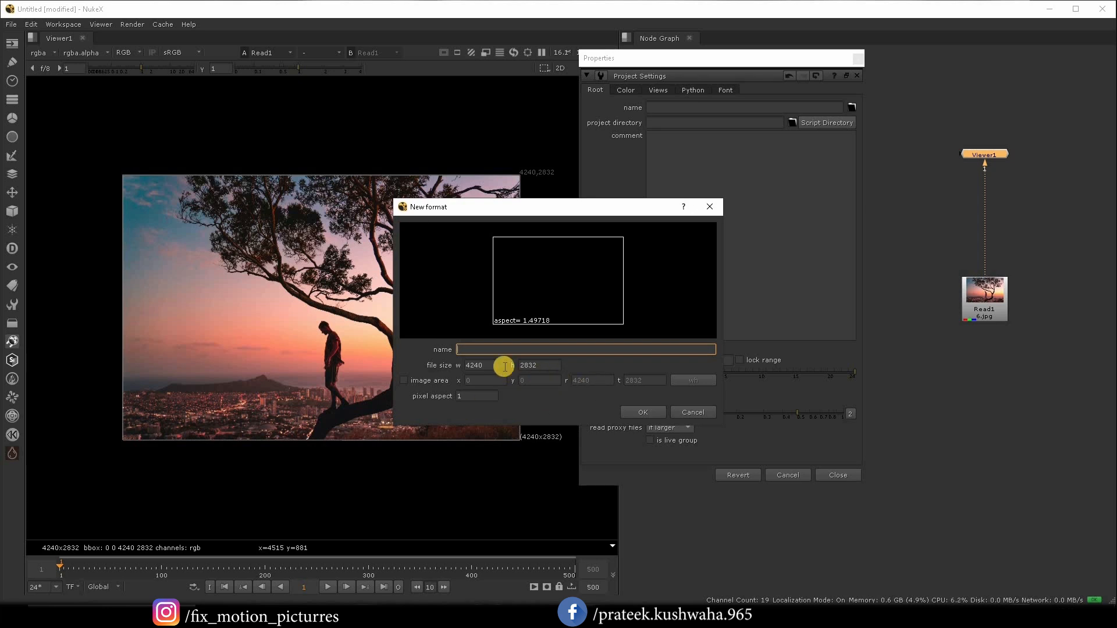
click(480, 362)
text(1)
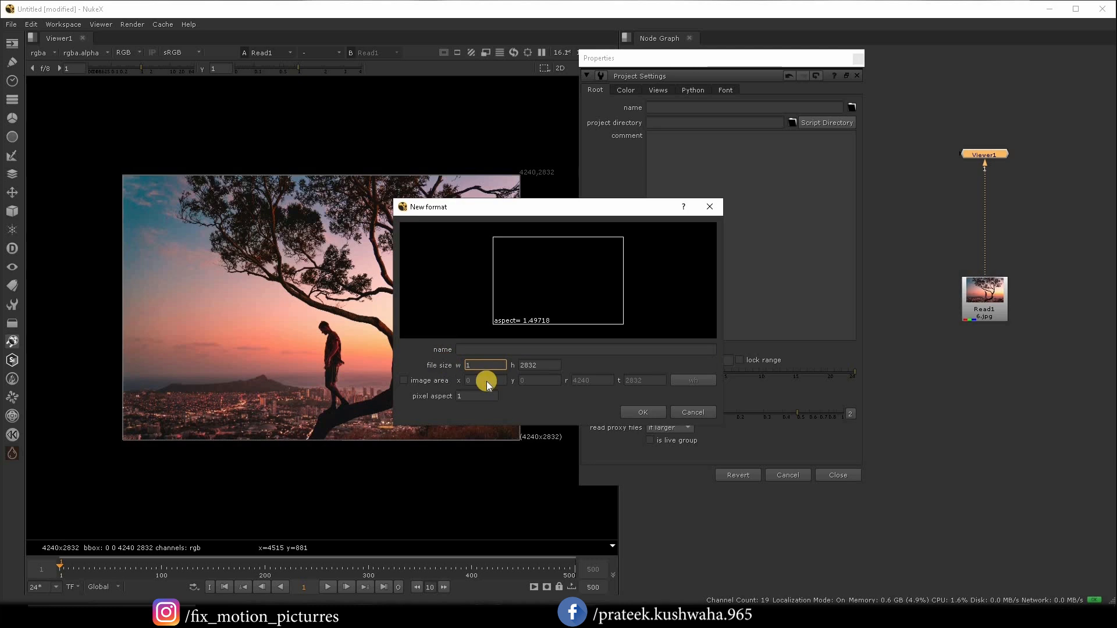
text(920)
click(549, 366)
key(BackSpace)
key(BackSpace)
key(BackSpace)
key(BackSpace)
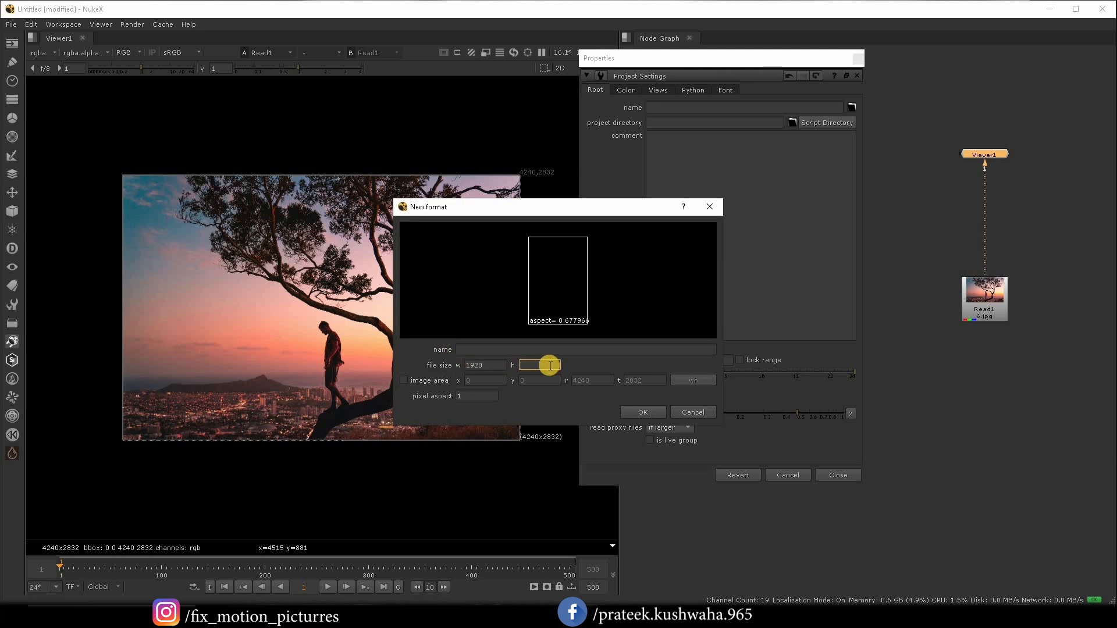
text(817)
click(507, 347)
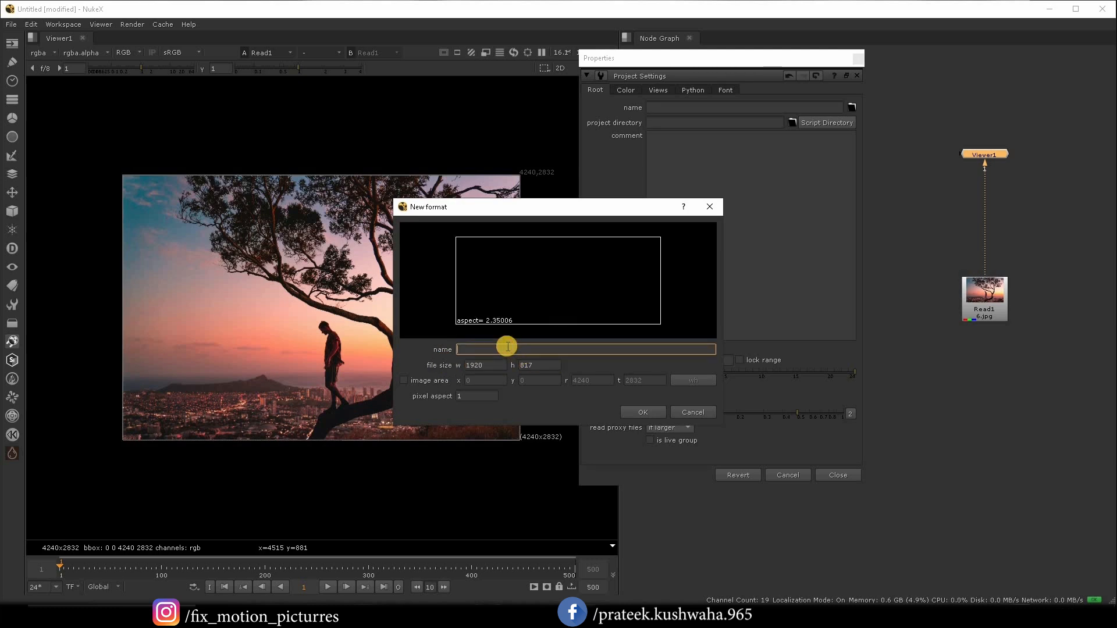
text(anamorphic)
click(643, 413)
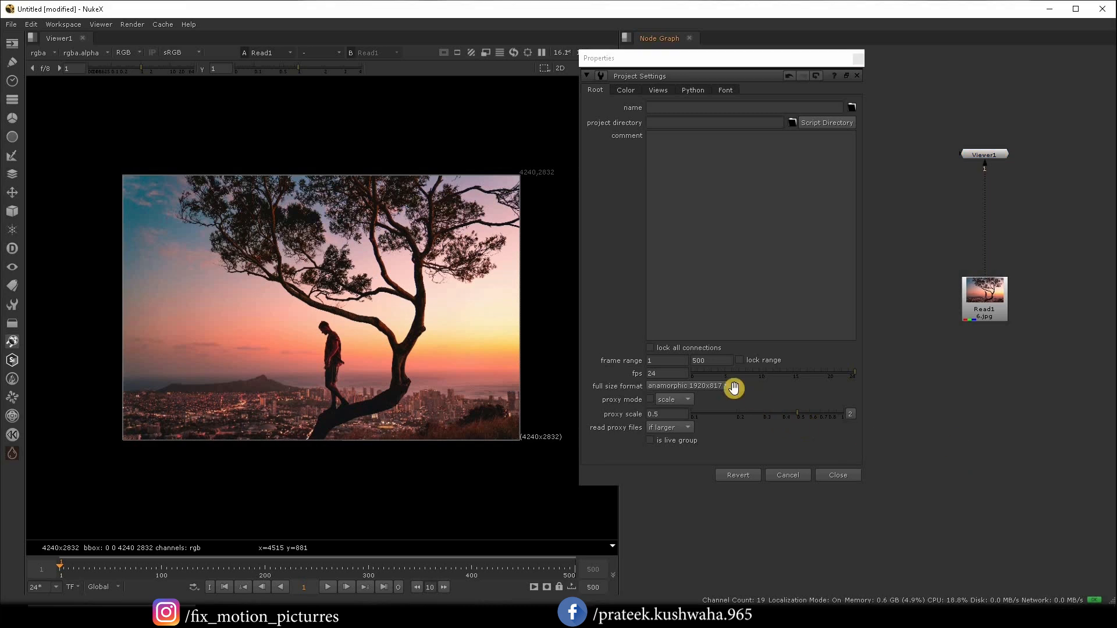
Check the anamorphic entry among the full size formats and detach the Read node from Viewer1 to view the empty frame
click(724, 385)
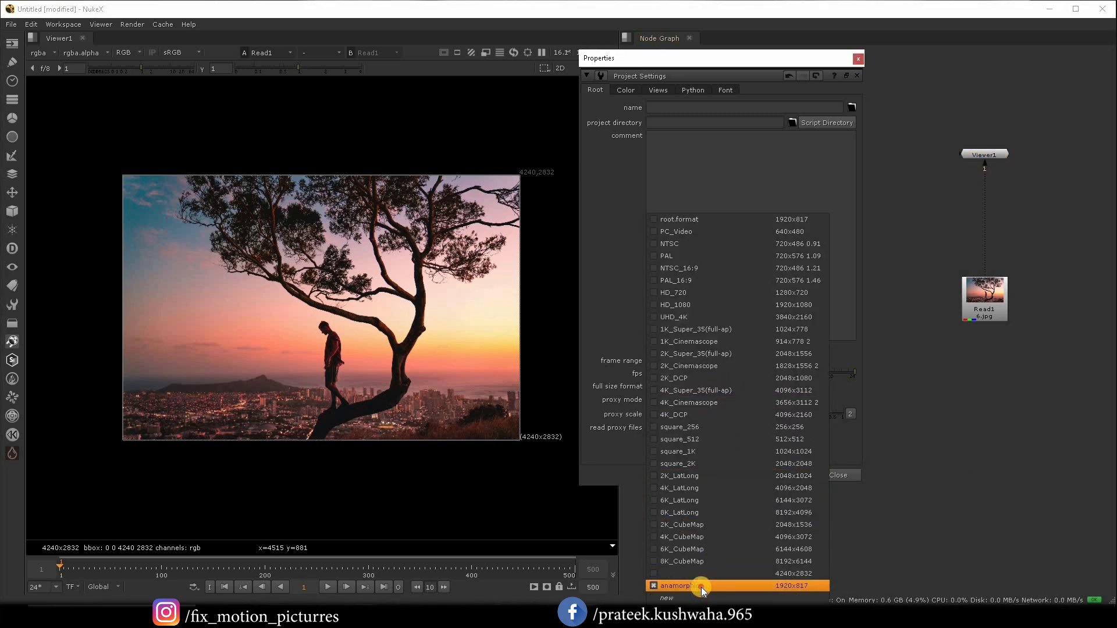
click(1004, 466)
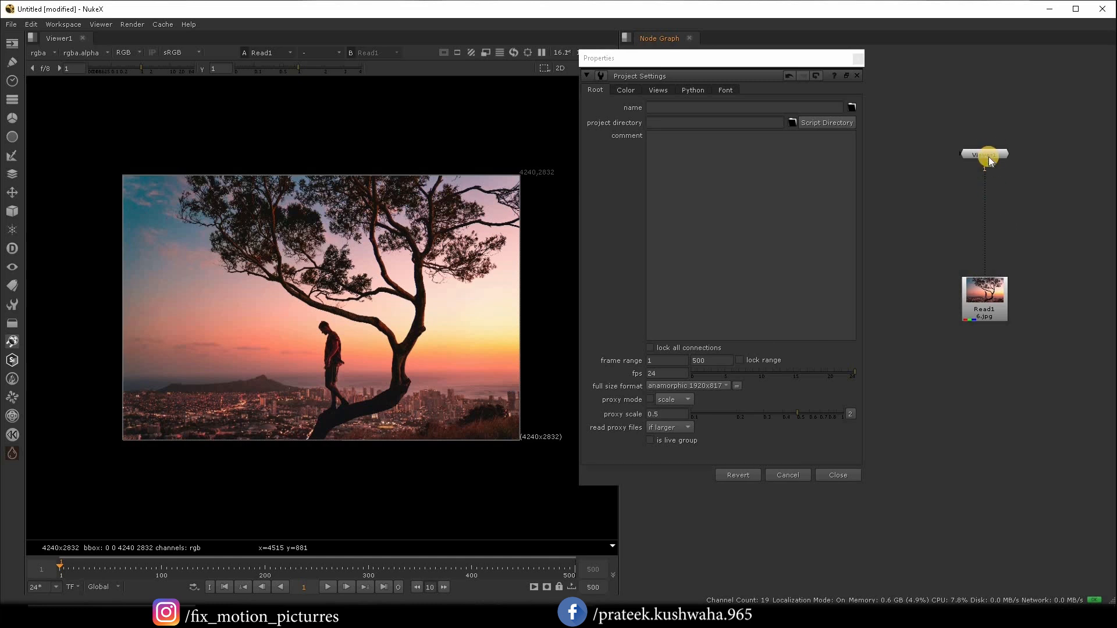
drag(989, 161, 948, 209)
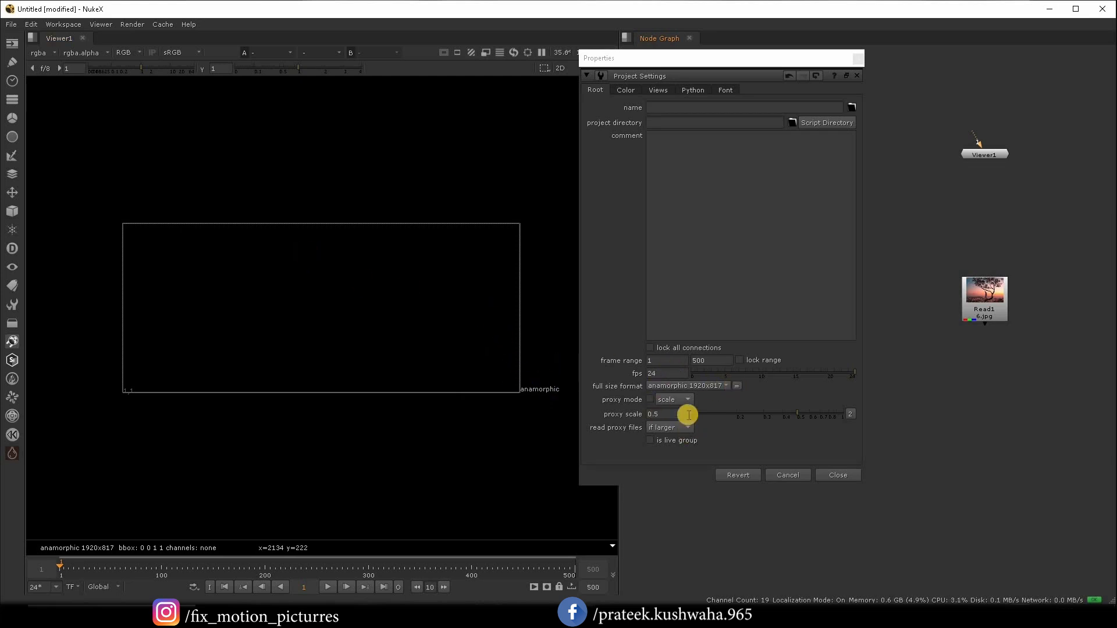
Edit the anamorphic full size format and capitalize its name to Anamorphic
click(726, 384)
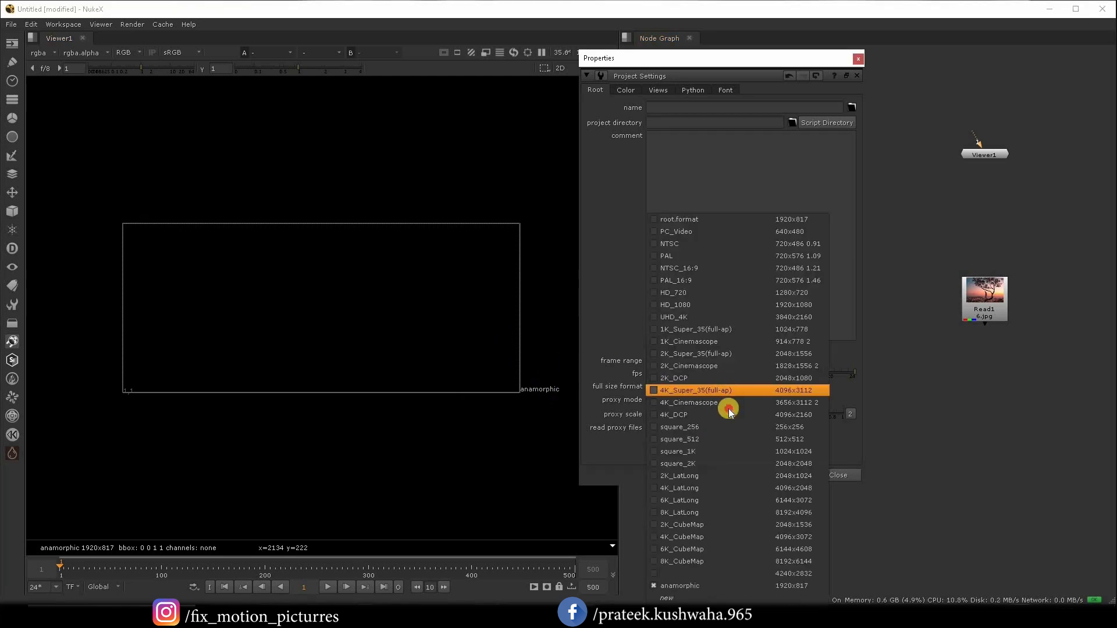
click(666, 598)
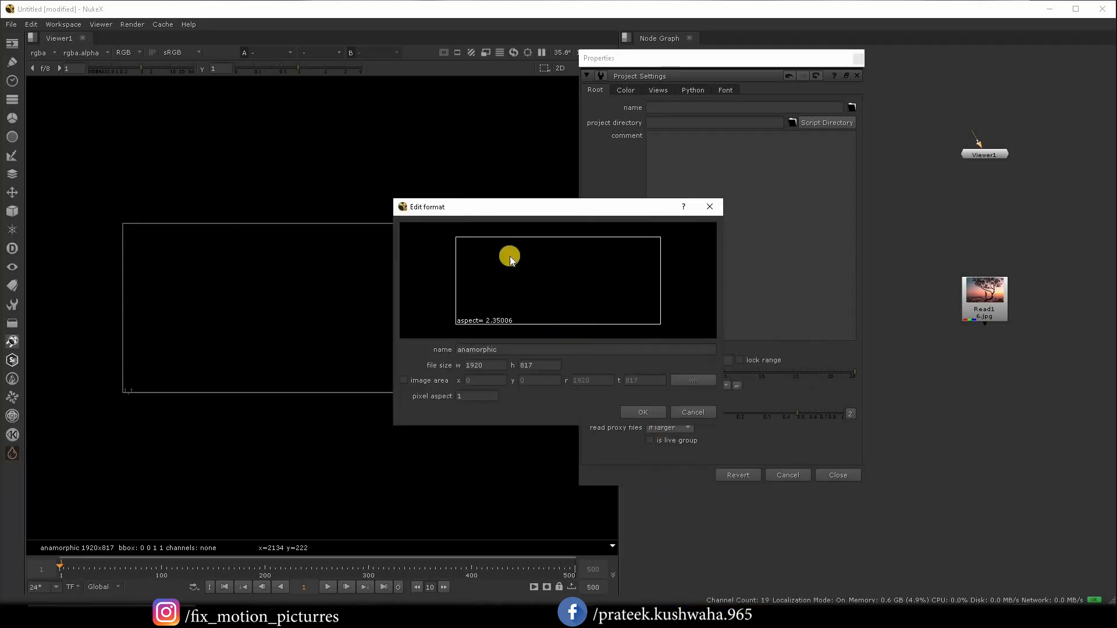
click(460, 349)
text(A)
key(Delete)
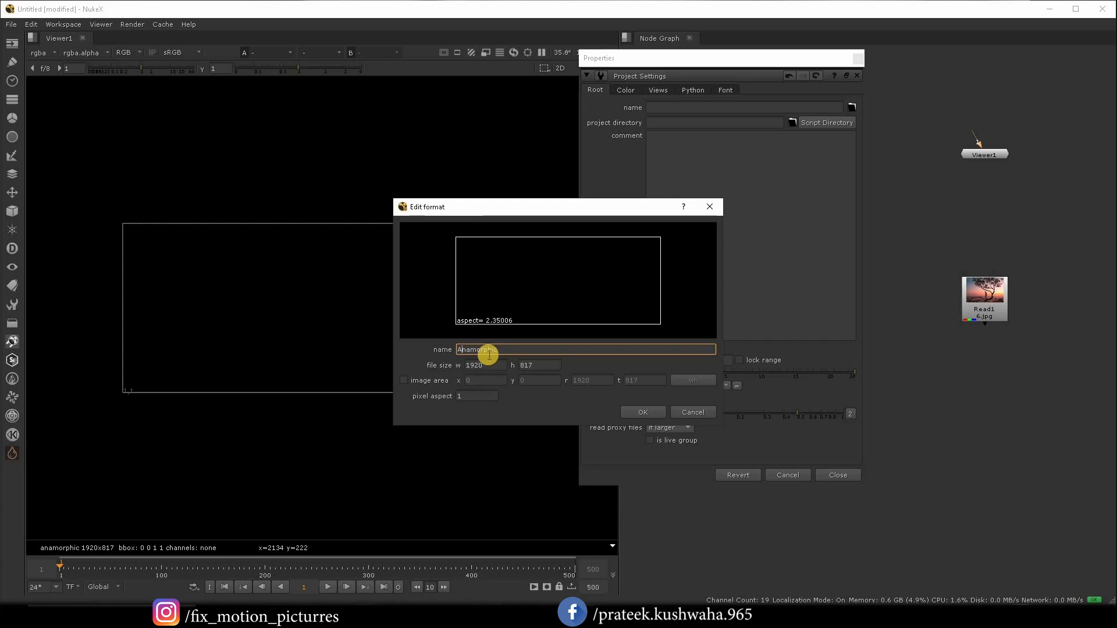
drag(568, 209, 746, 183)
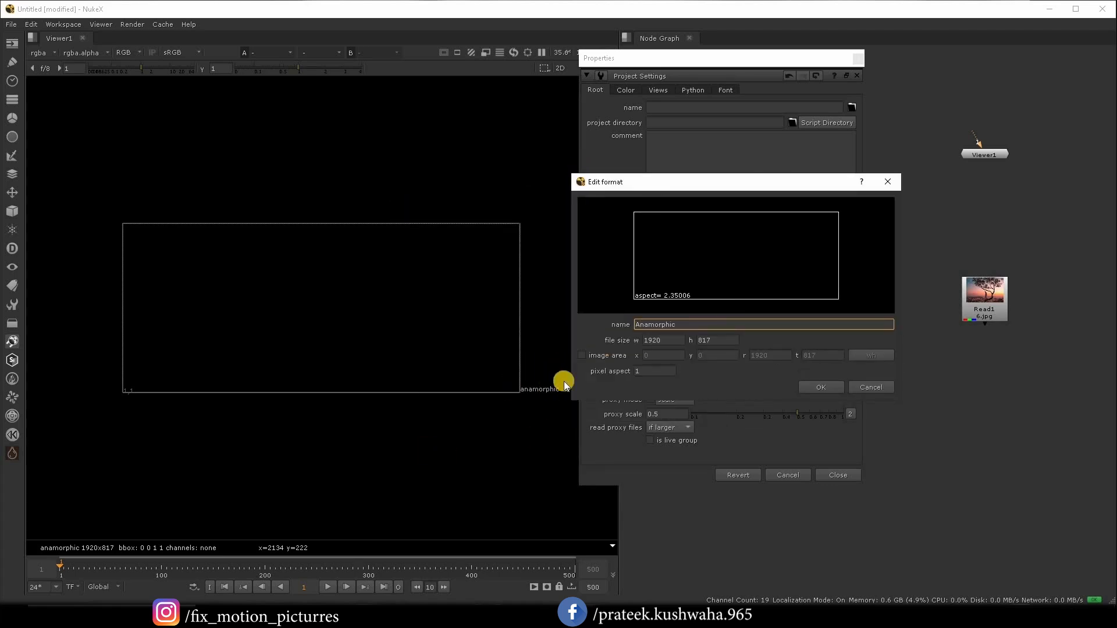
click(823, 387)
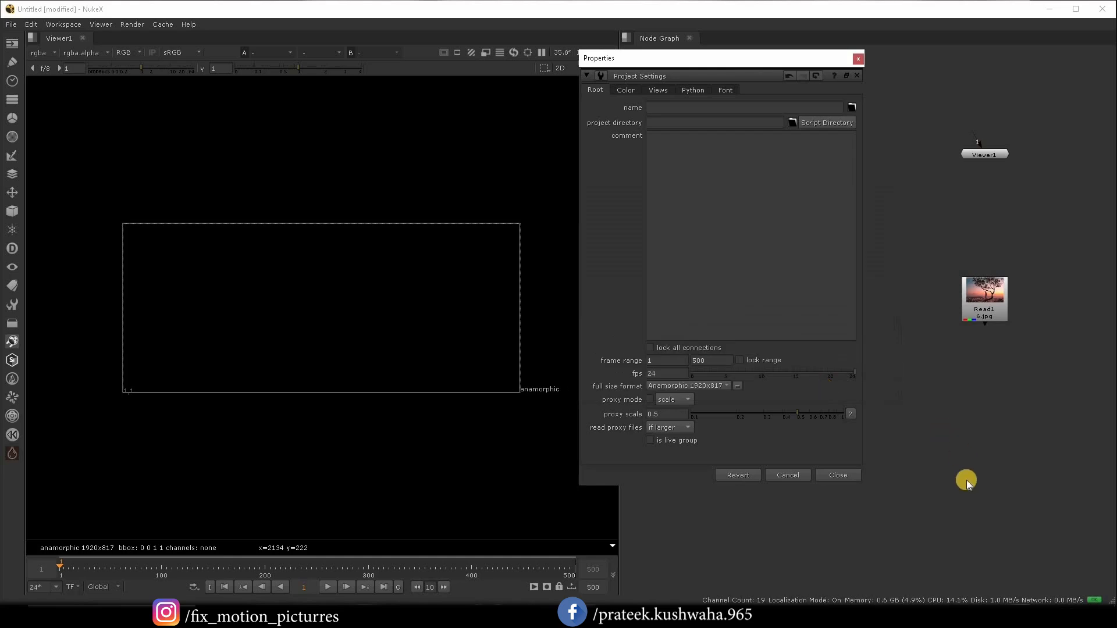
View the 6.jpg Read node through Viewer1 input 1 and disconnect it again to compare it with the Anamorphic format
click(956, 437)
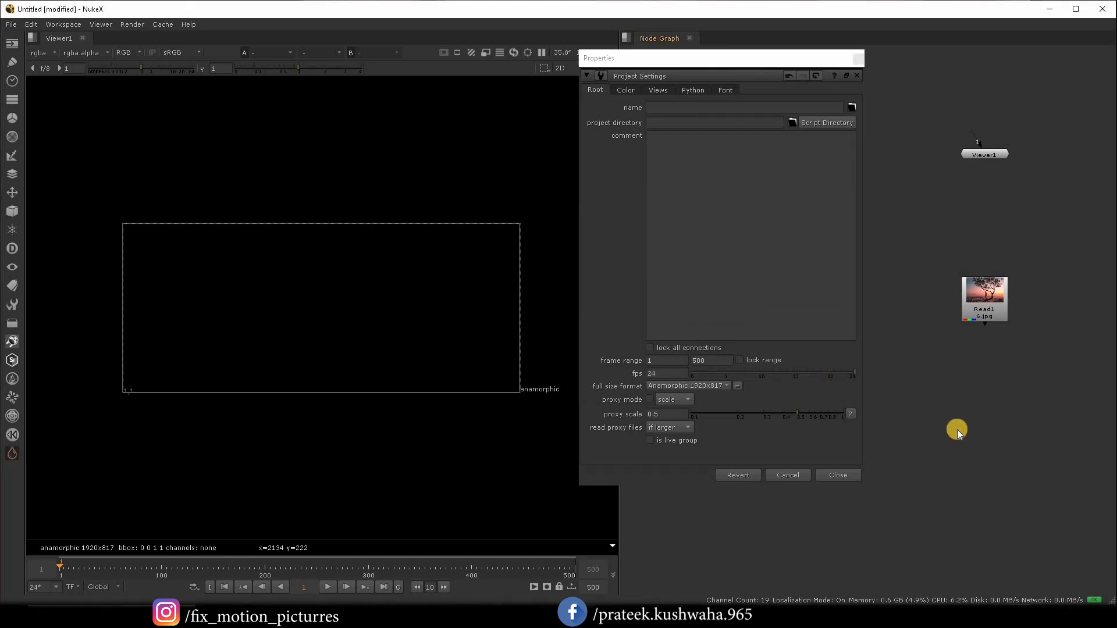
click(993, 301)
key(1)
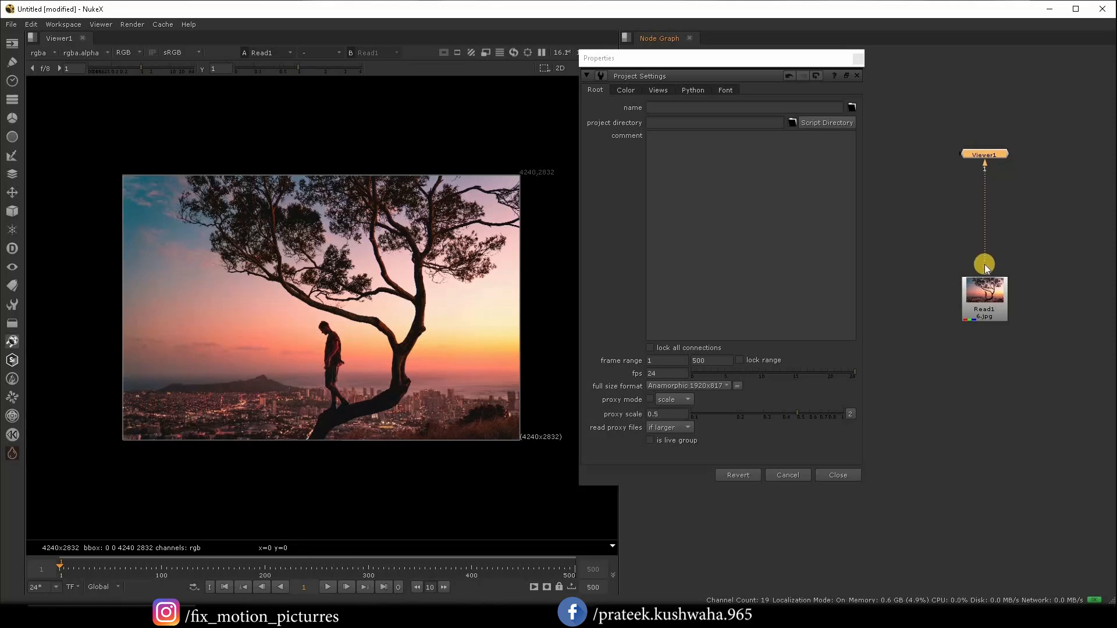
drag(984, 264, 1018, 183)
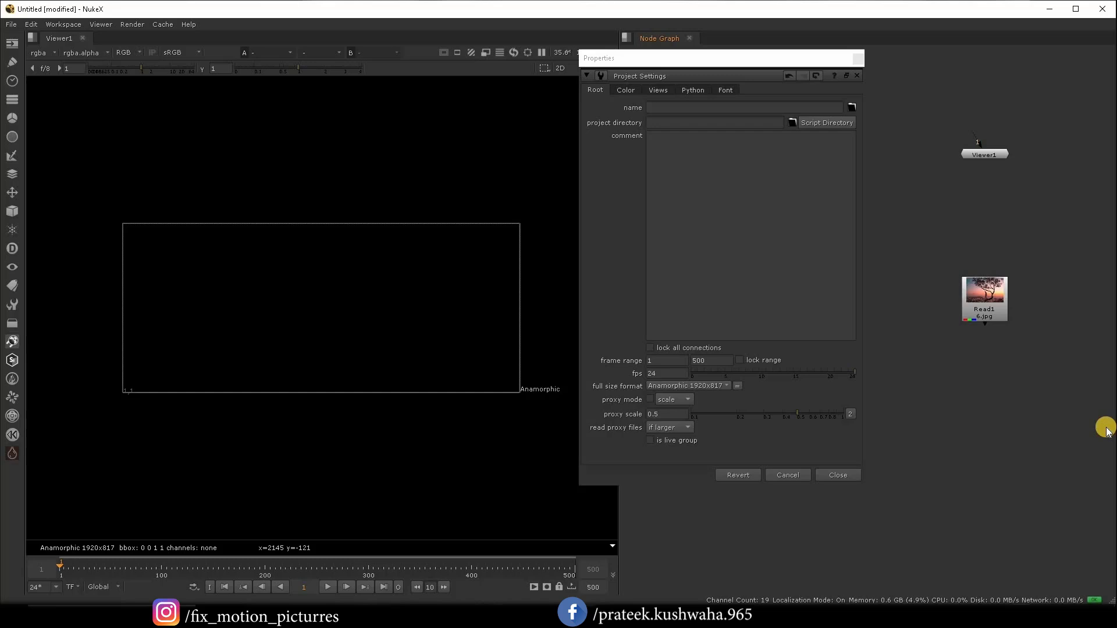
Try a width of 1924 for the Anamorphic format, and restore it to 1920 by subtracting 4
click(727, 386)
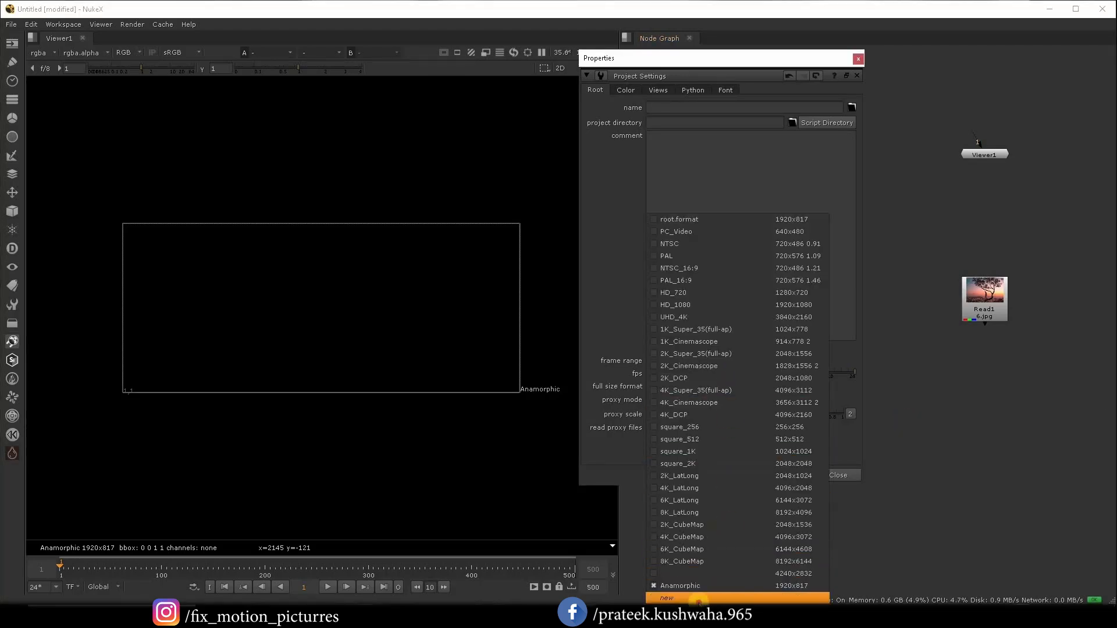
click(698, 600)
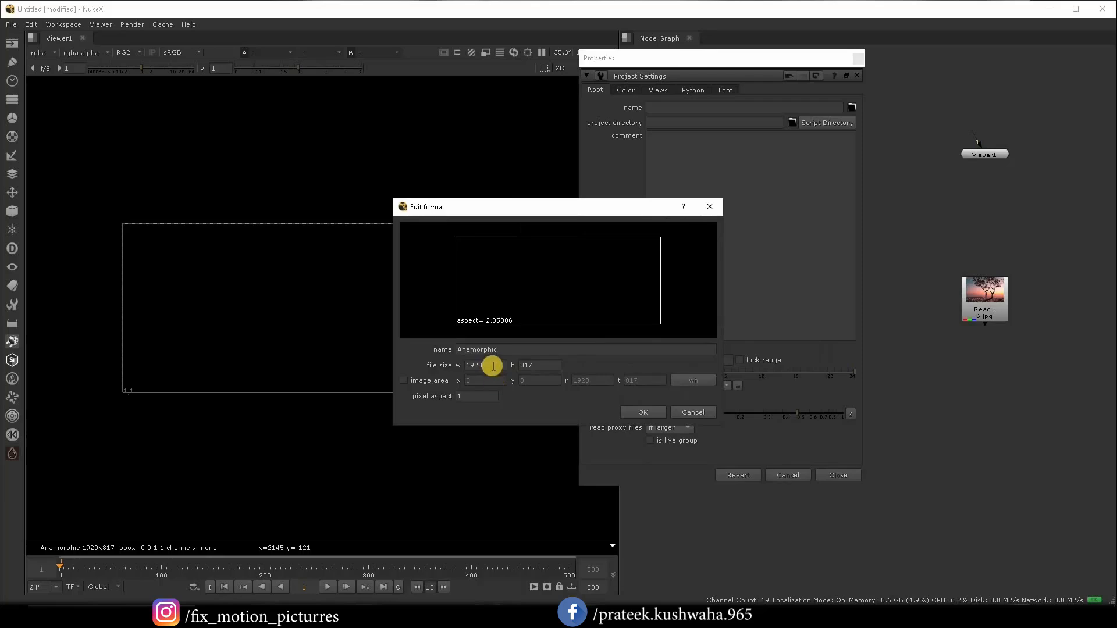
click(493, 366)
key(Return)
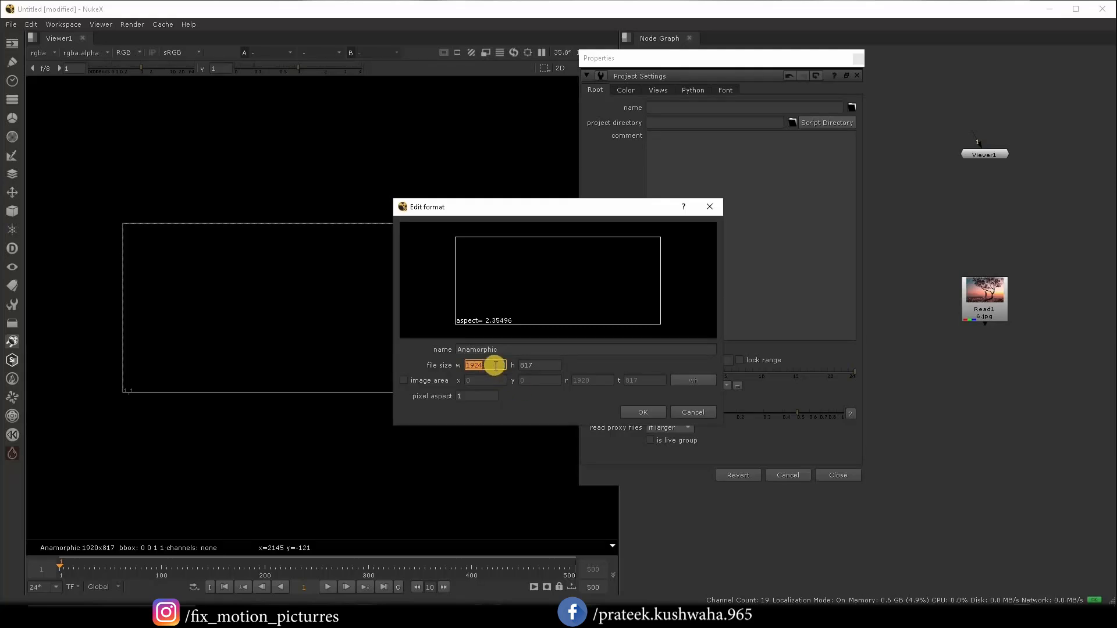
click(490, 365)
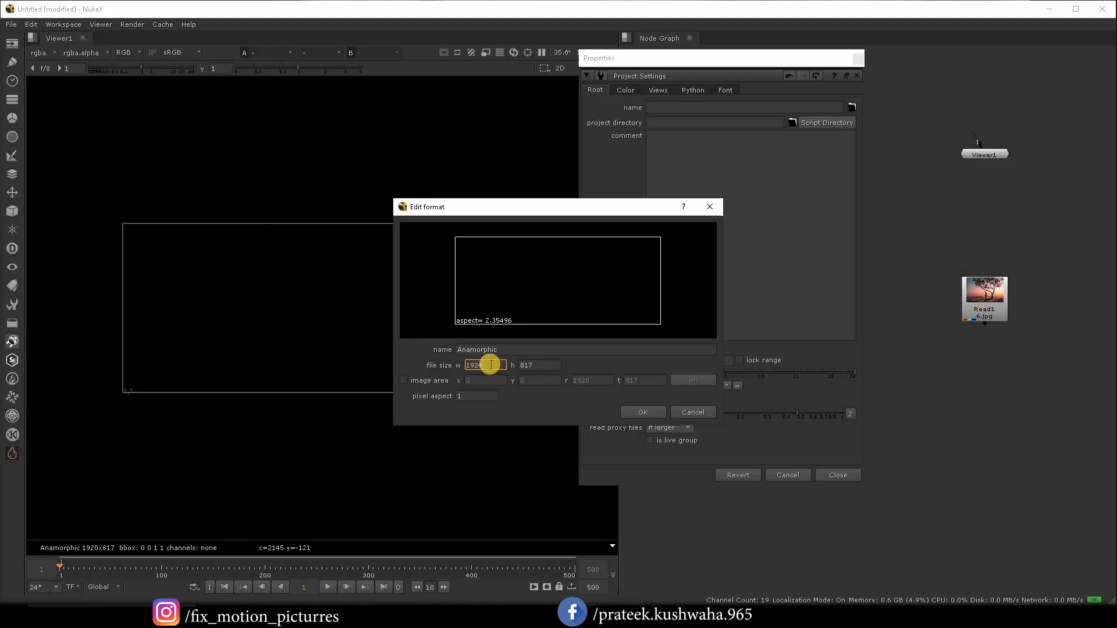
text(-4)
key(Return)
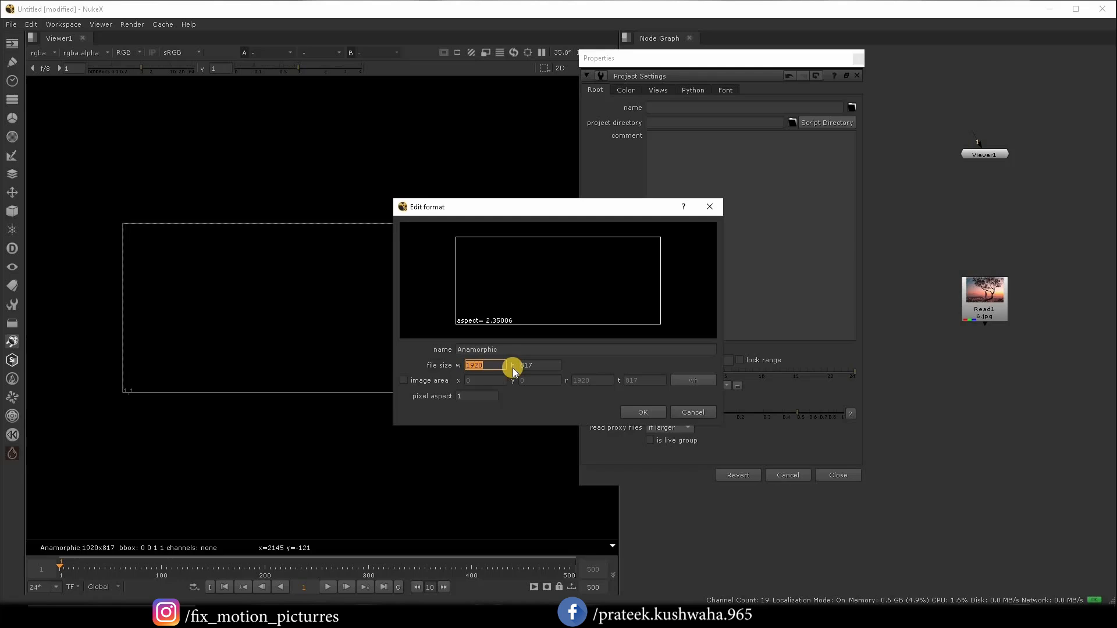
click(643, 412)
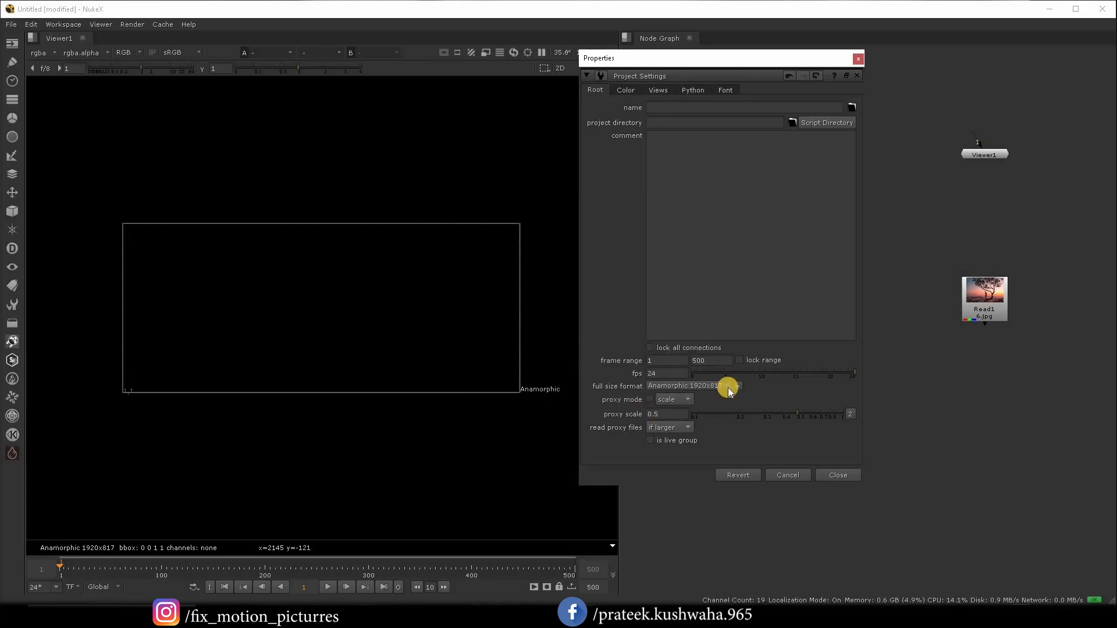
click(725, 386)
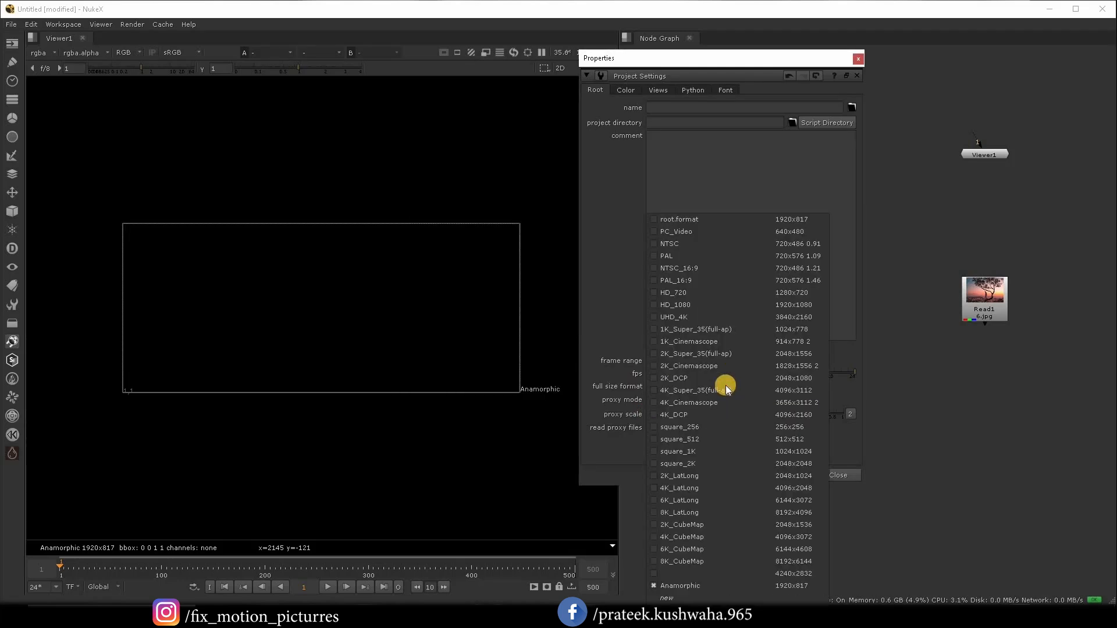
click(626, 357)
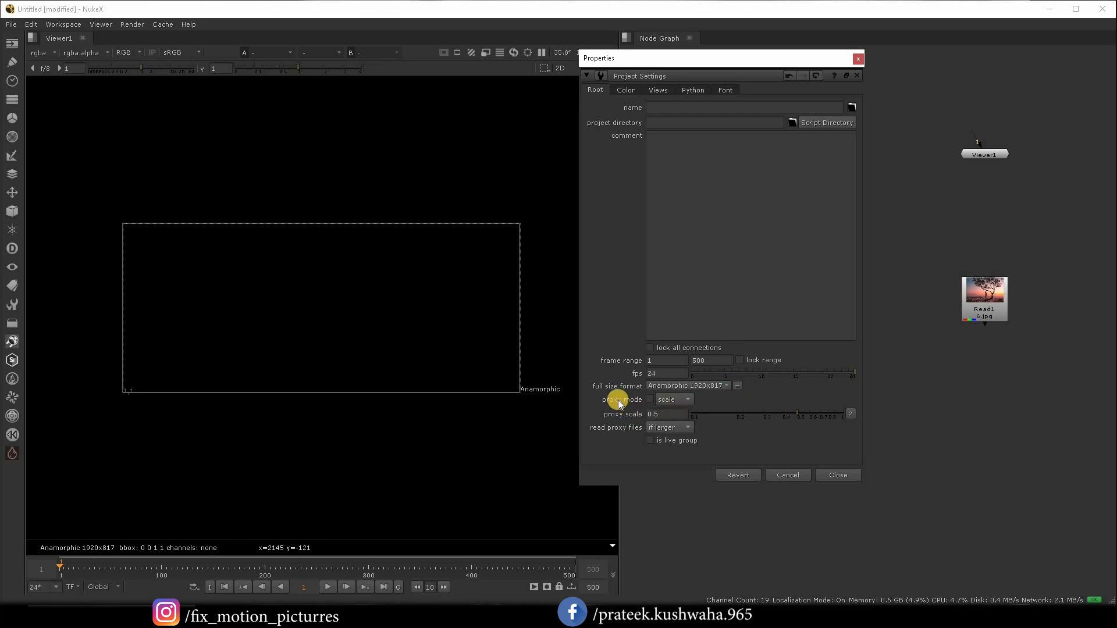
Connect the 6.jpg Read node to Viewer1 as input 1 to display the still image
click(982, 313)
key(1)
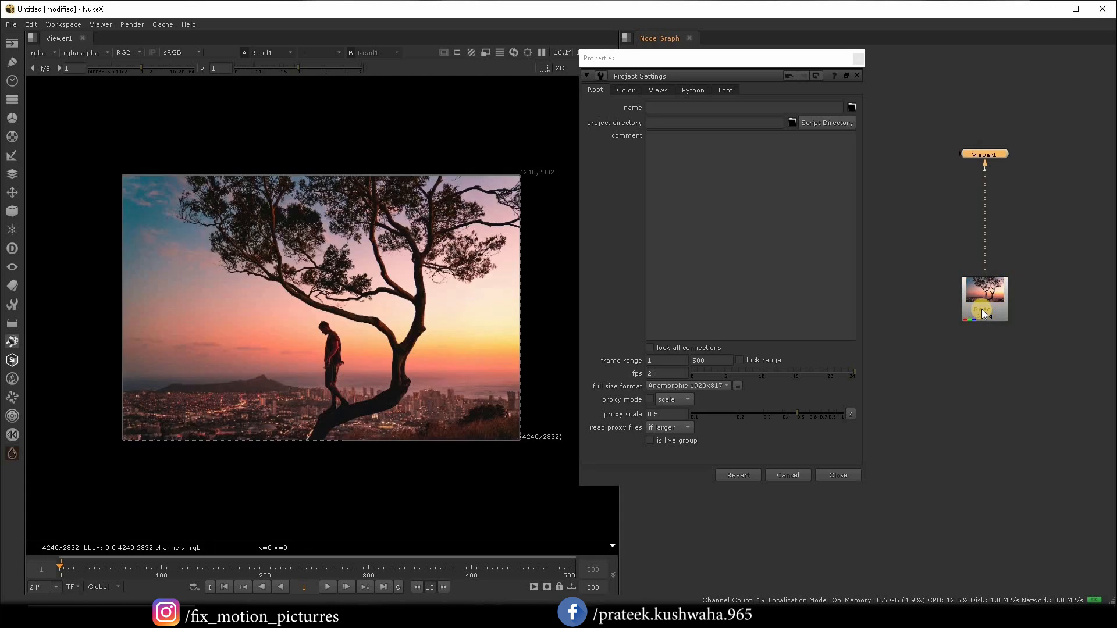
click(533, 446)
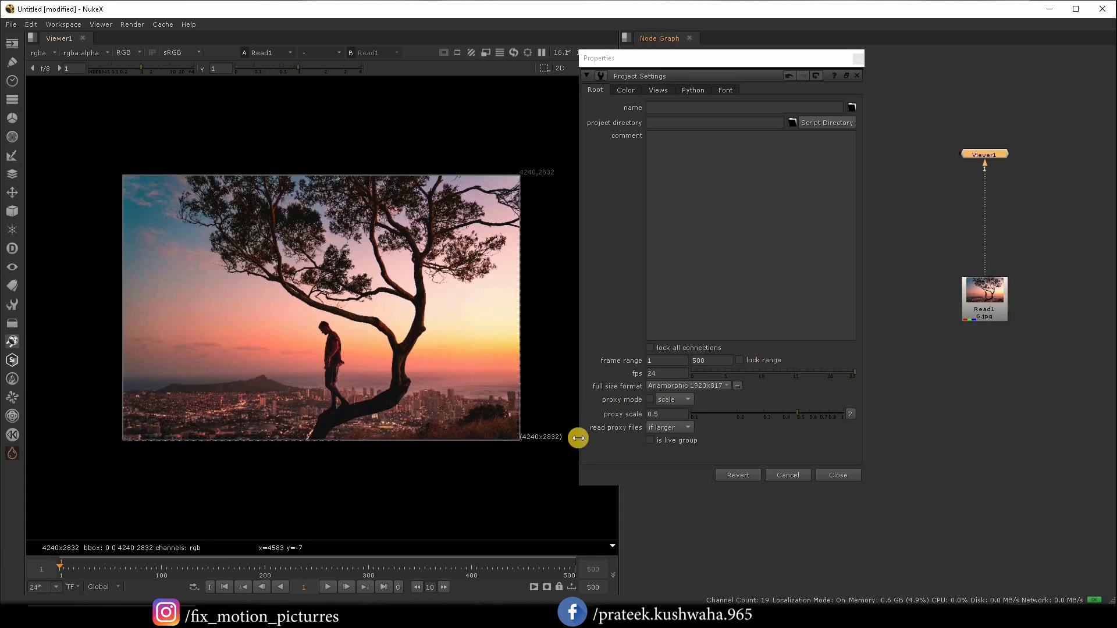
Try the project's proxy mode on the displayed image and turn it off again
click(650, 400)
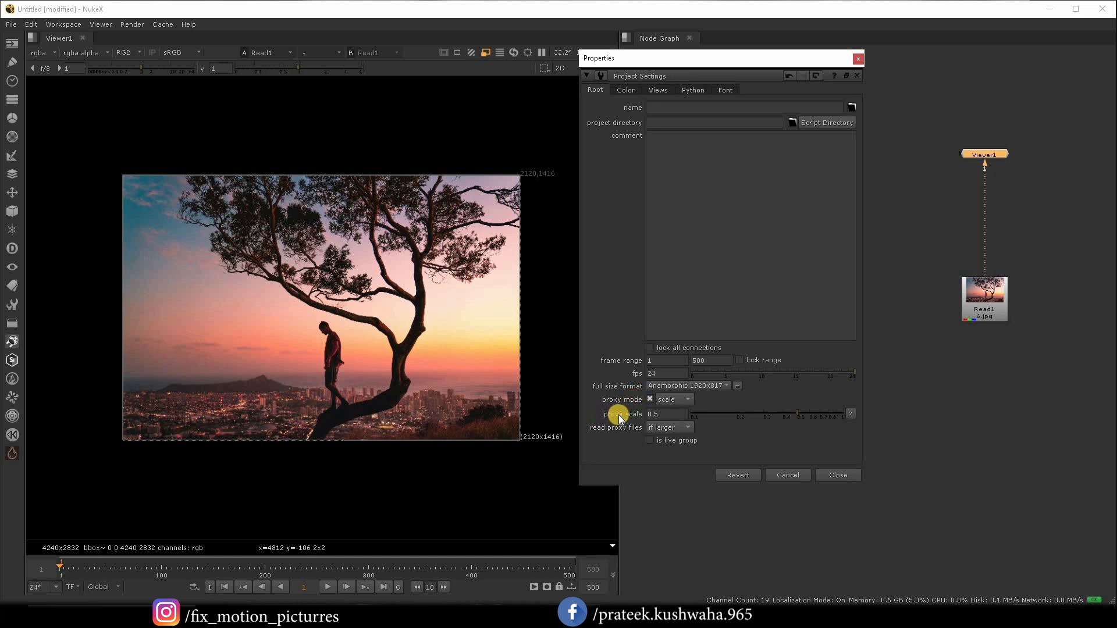
double_click(663, 414)
click(611, 413)
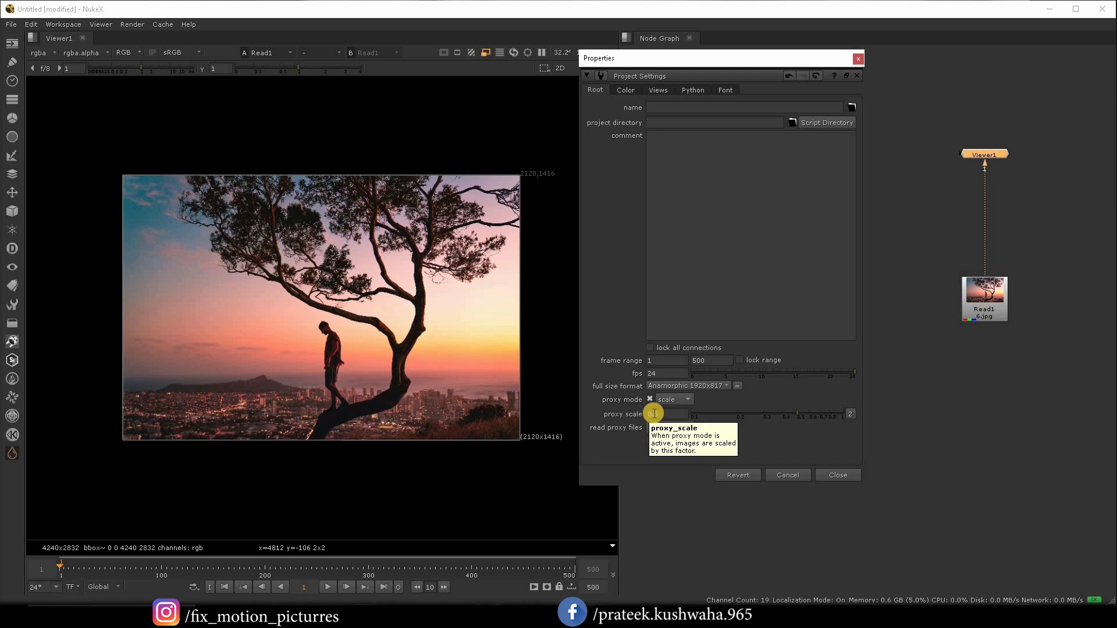
key(ctrl+p)
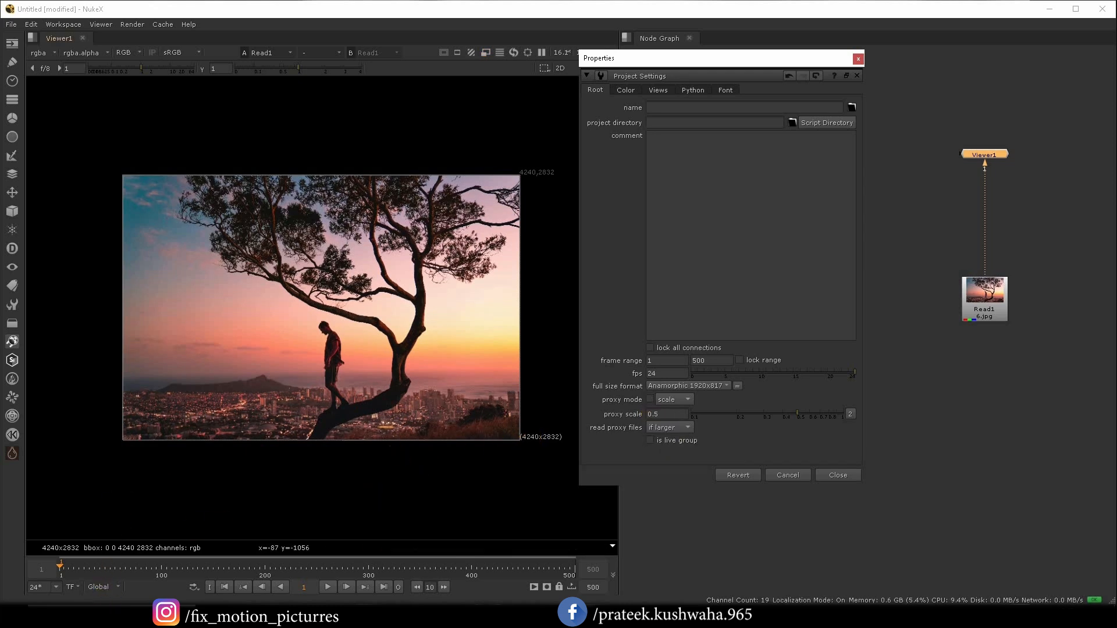
Open Calculator and divide the image width of 4240 by 2 to check the half-scale proxy width
key(super)
text(cal)
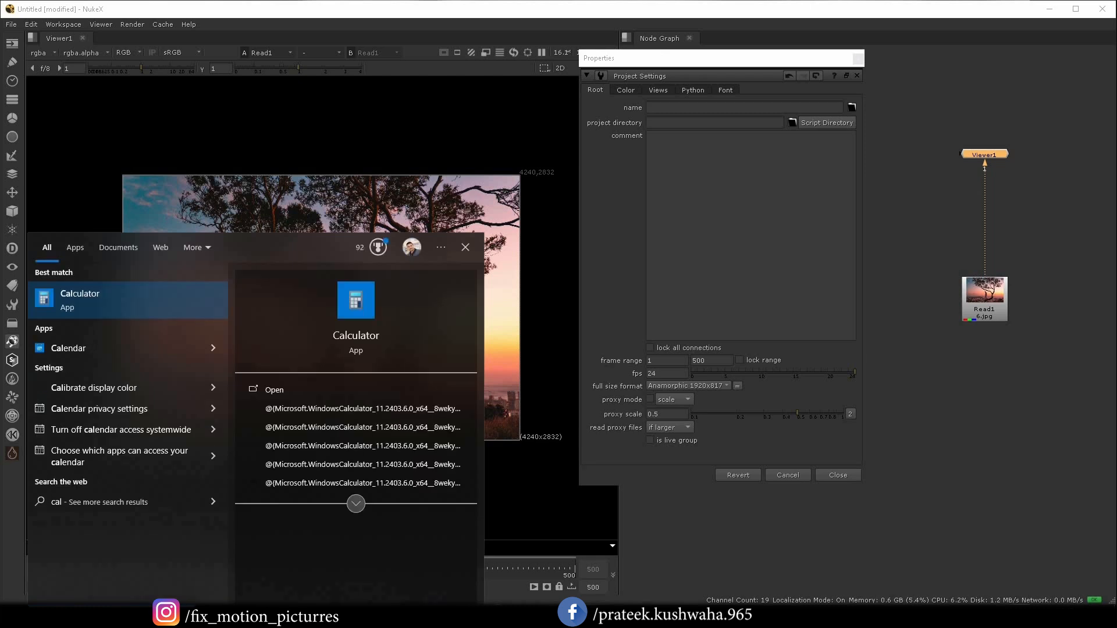
key(Return)
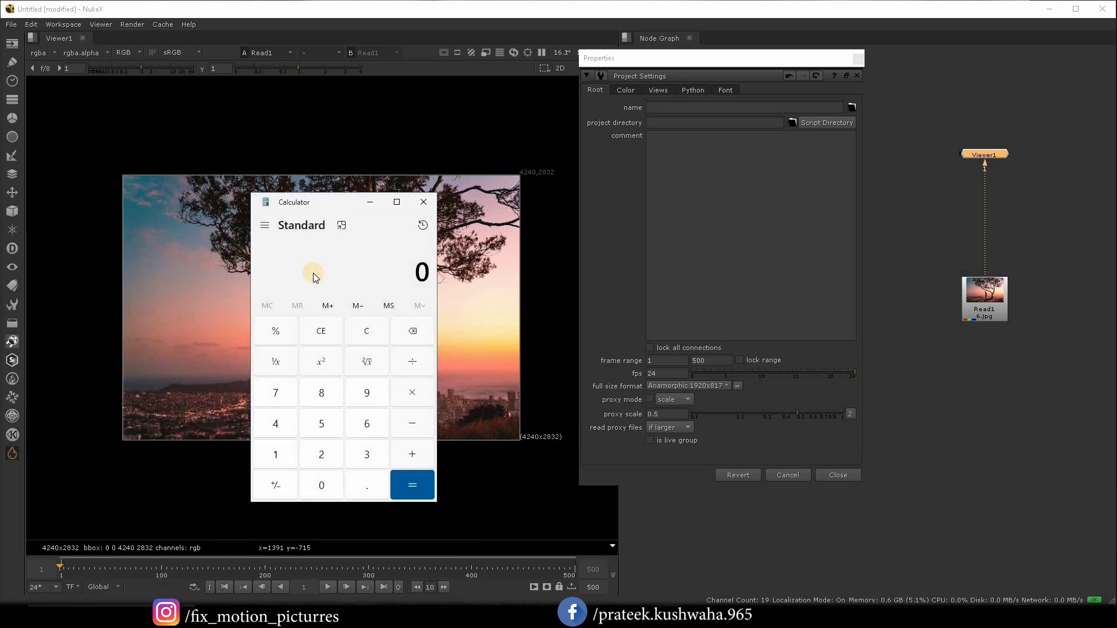
text(4240)
text(/2)
key(Return)
Switch proxy mode on and off repeatedly in the project settings to compare the image's full and proxy resolution
click(650, 400)
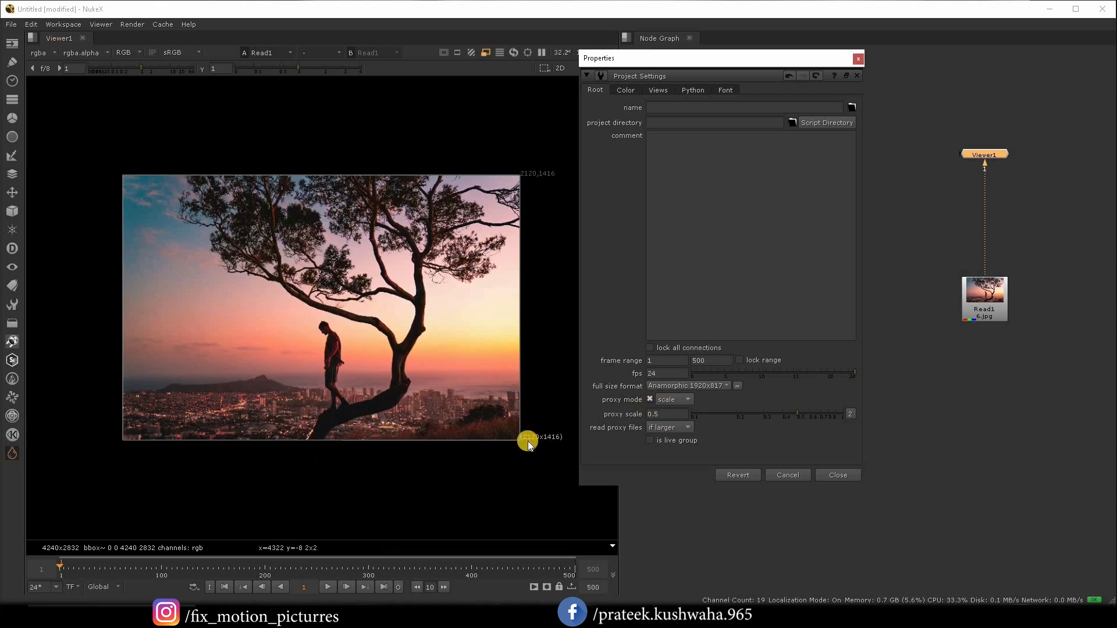
click(650, 399)
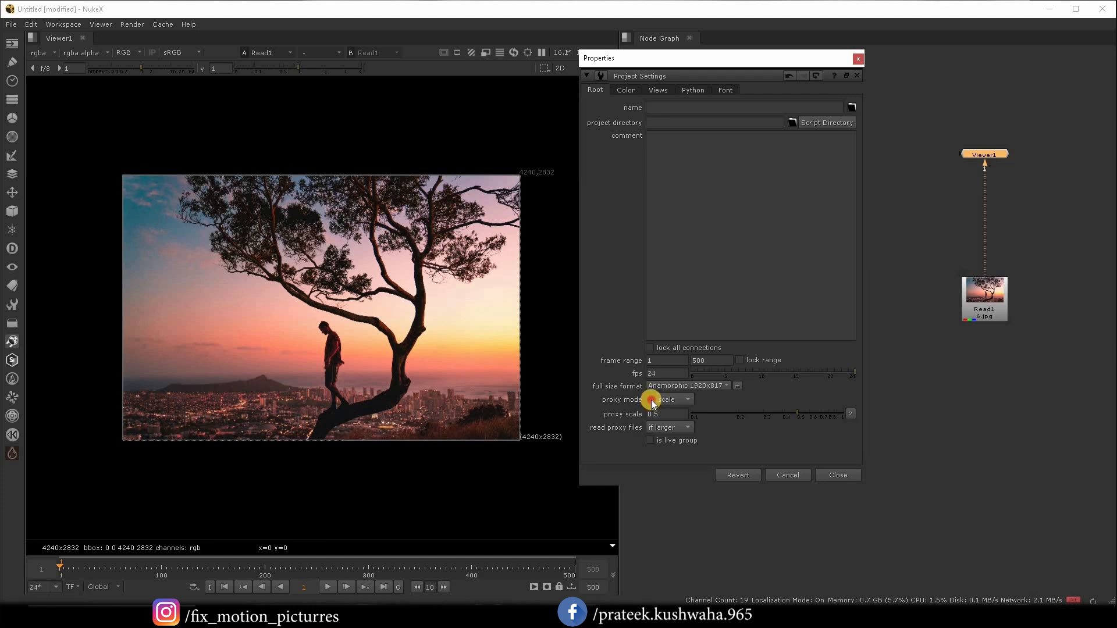
click(649, 399)
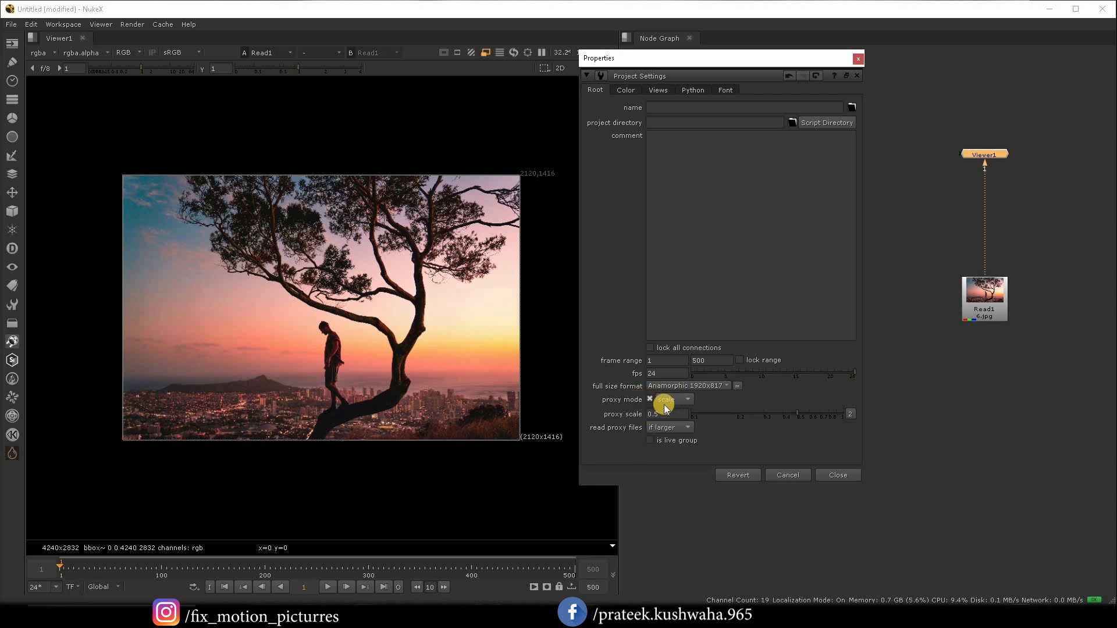
click(650, 399)
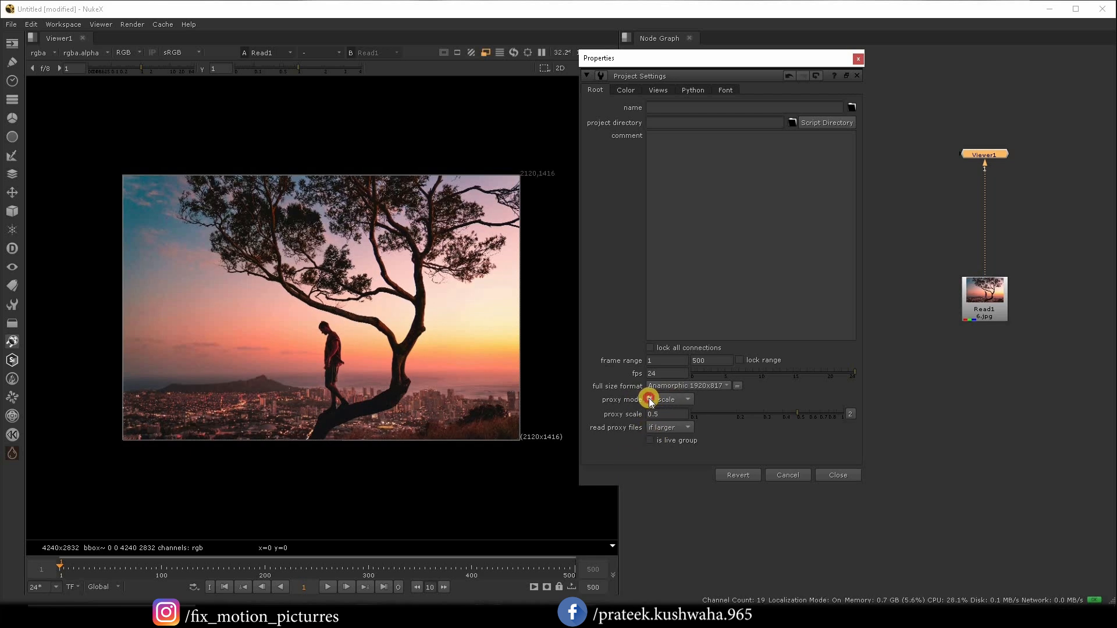
click(650, 399)
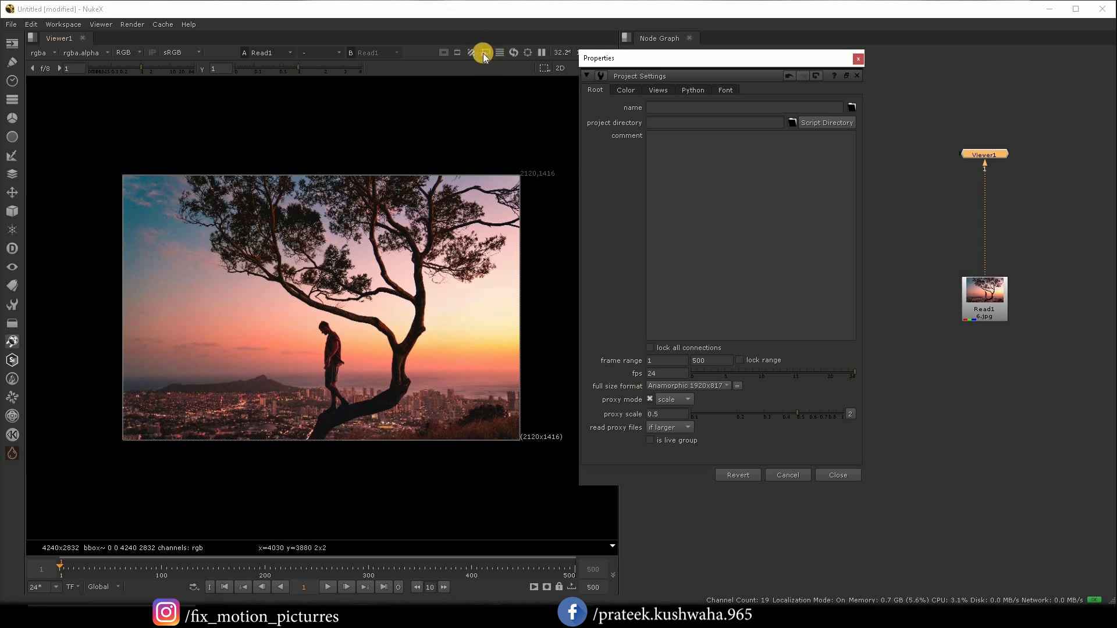
click(650, 399)
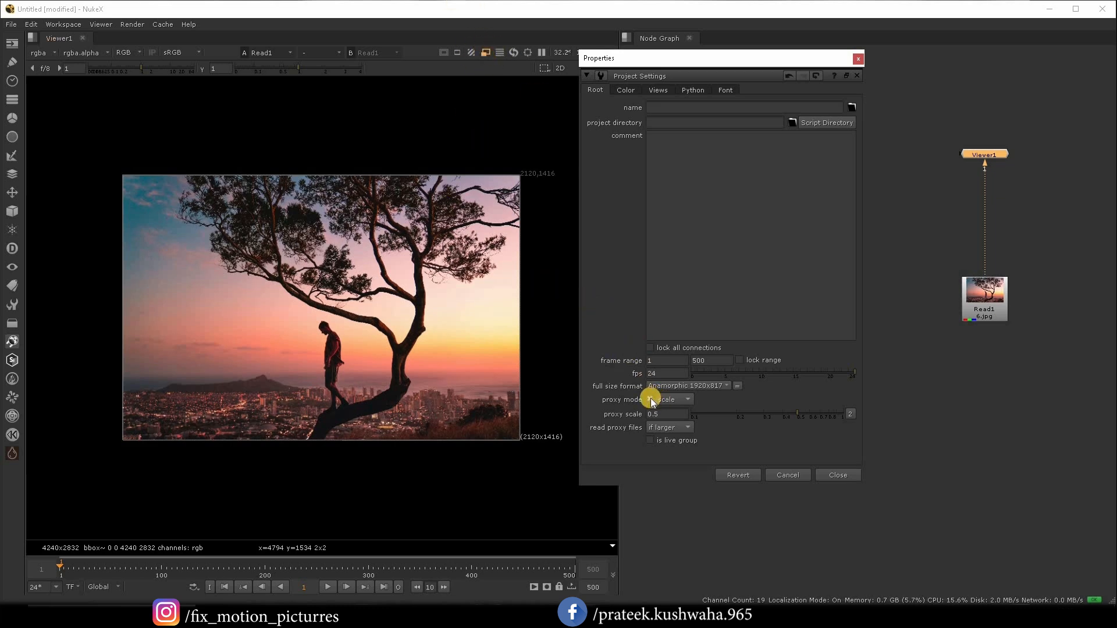
click(650, 399)
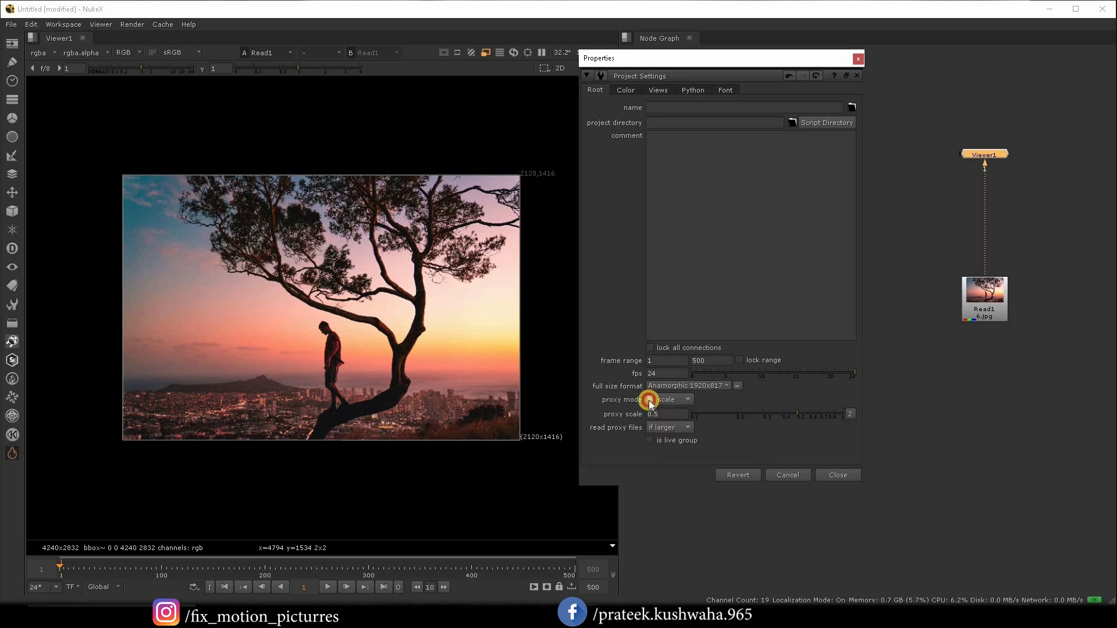
Toggle proxy mode repeatedly with the viewer's own control, ending with it off
click(484, 53)
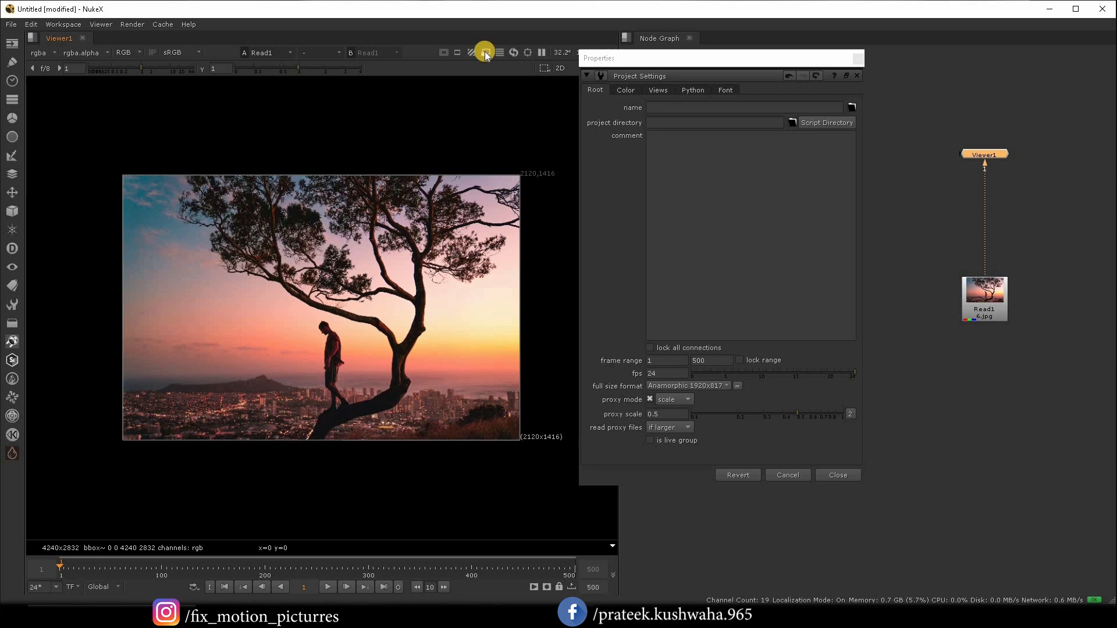
click(484, 52)
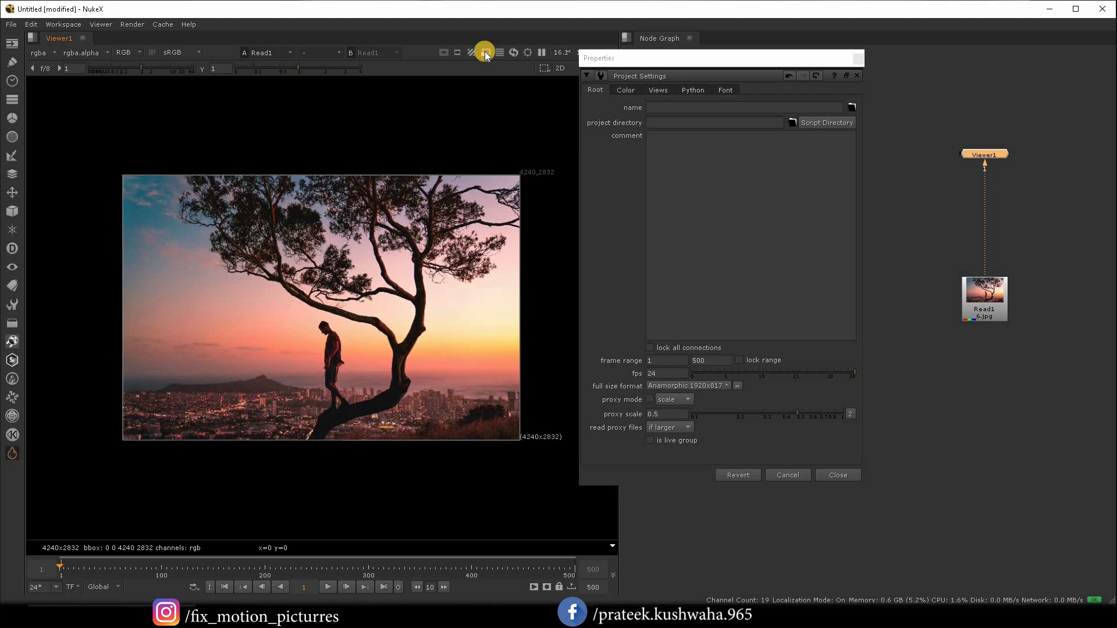
click(484, 52)
click(484, 51)
click(484, 51)
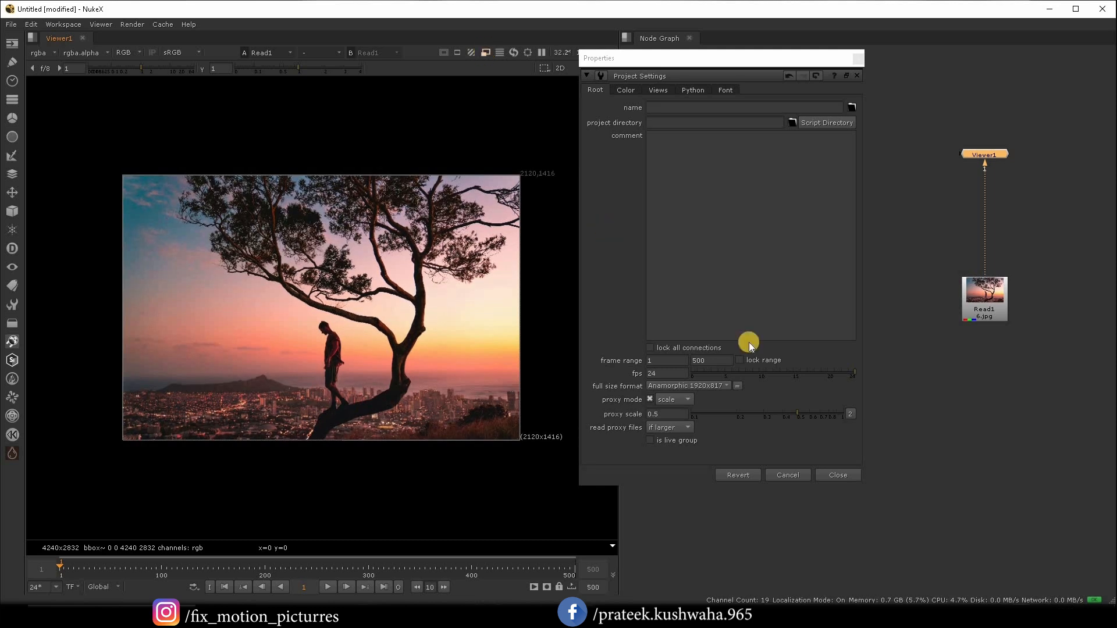
click(483, 52)
Compare the pixel detail of the man's head with proxy mode on and off, leaving proxy mode enabled
scroll(381, 298, up, 6)
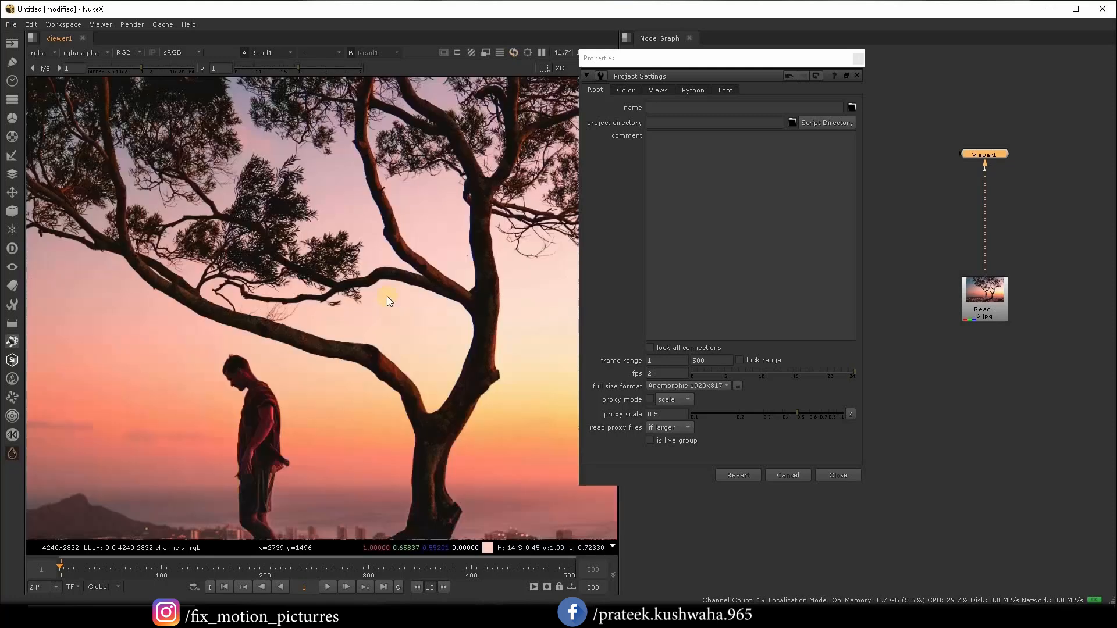
middle_drag(239, 431, 436, 301)
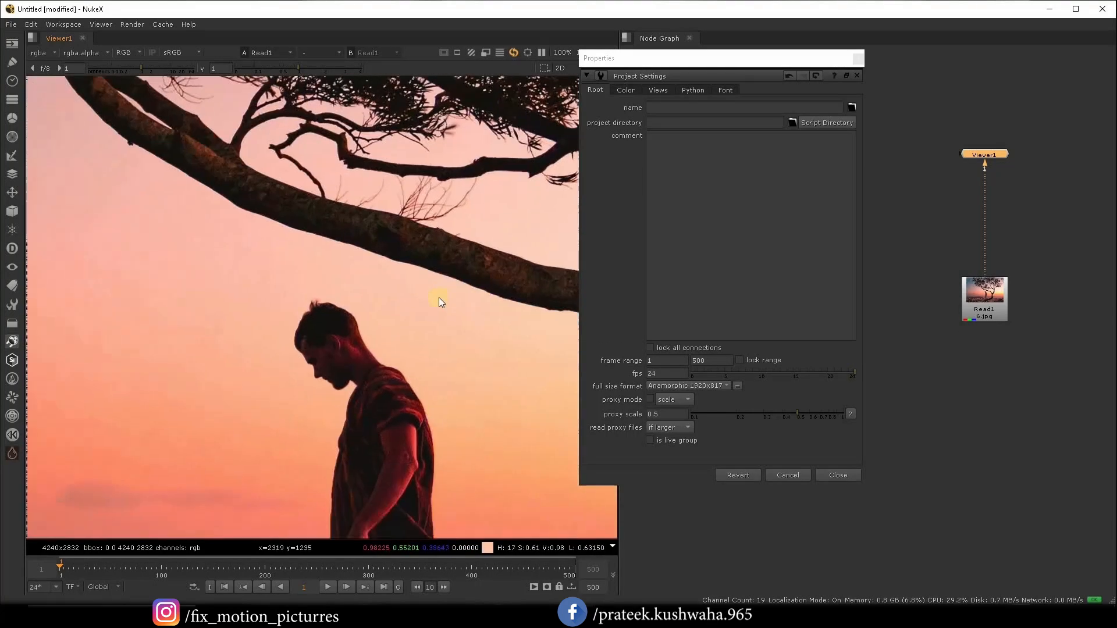
scroll(361, 289, up, 1)
scroll(400, 302, up, 3)
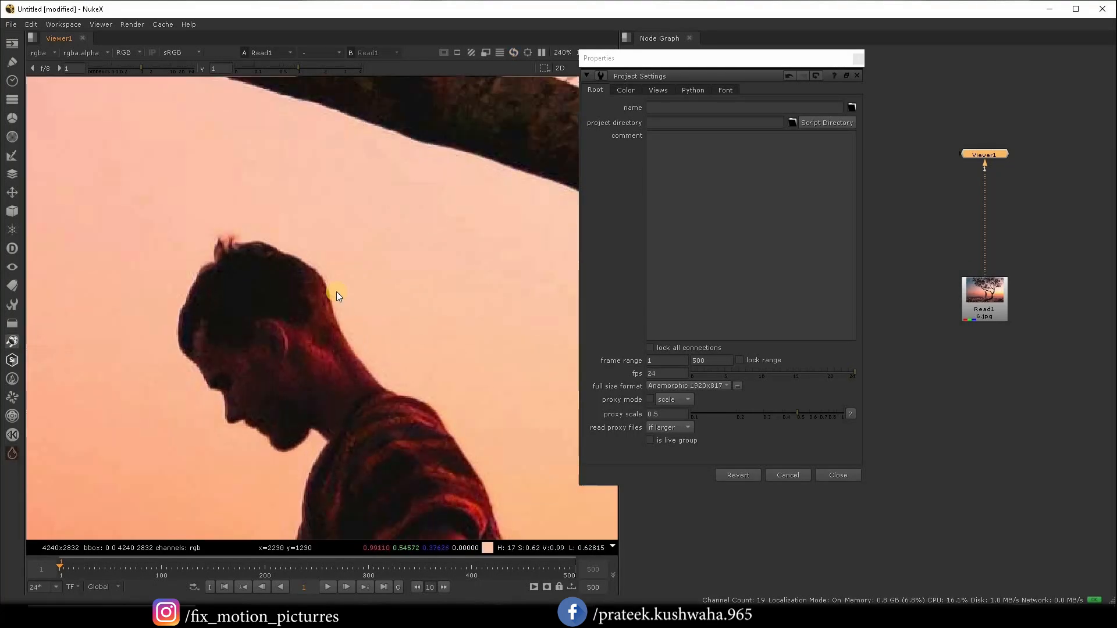
click(487, 50)
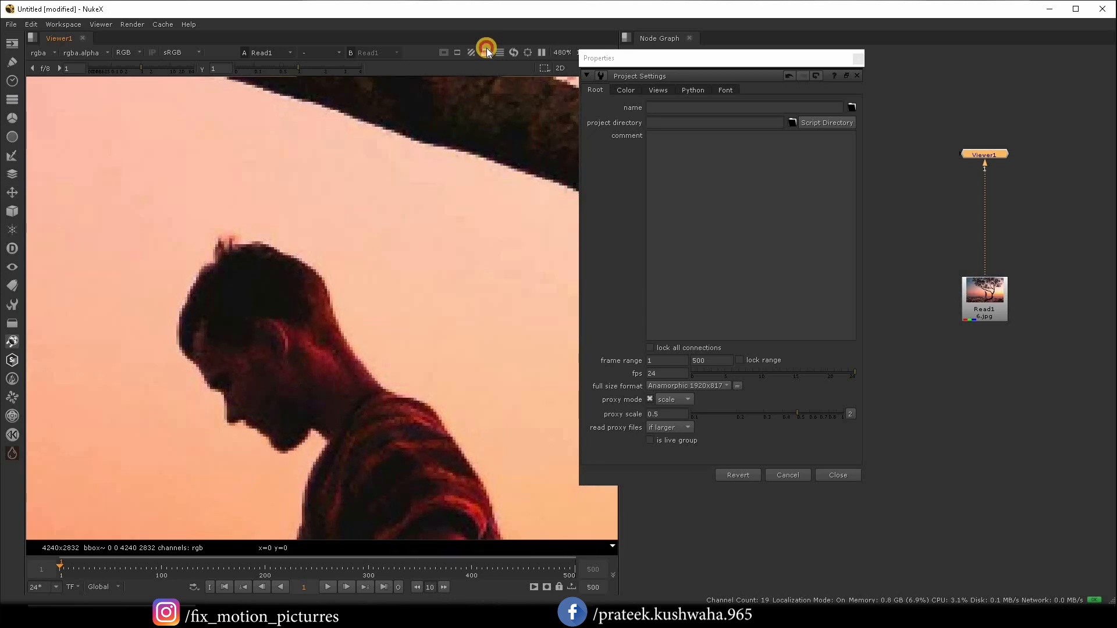
click(487, 50)
click(486, 50)
scroll(216, 341, up, 3)
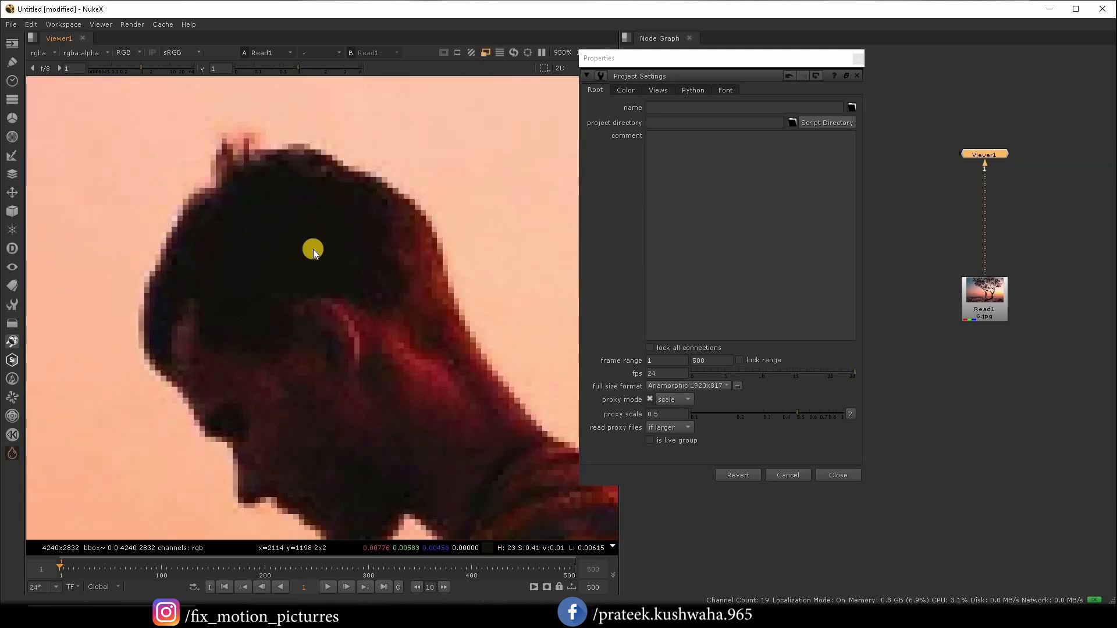
click(487, 51)
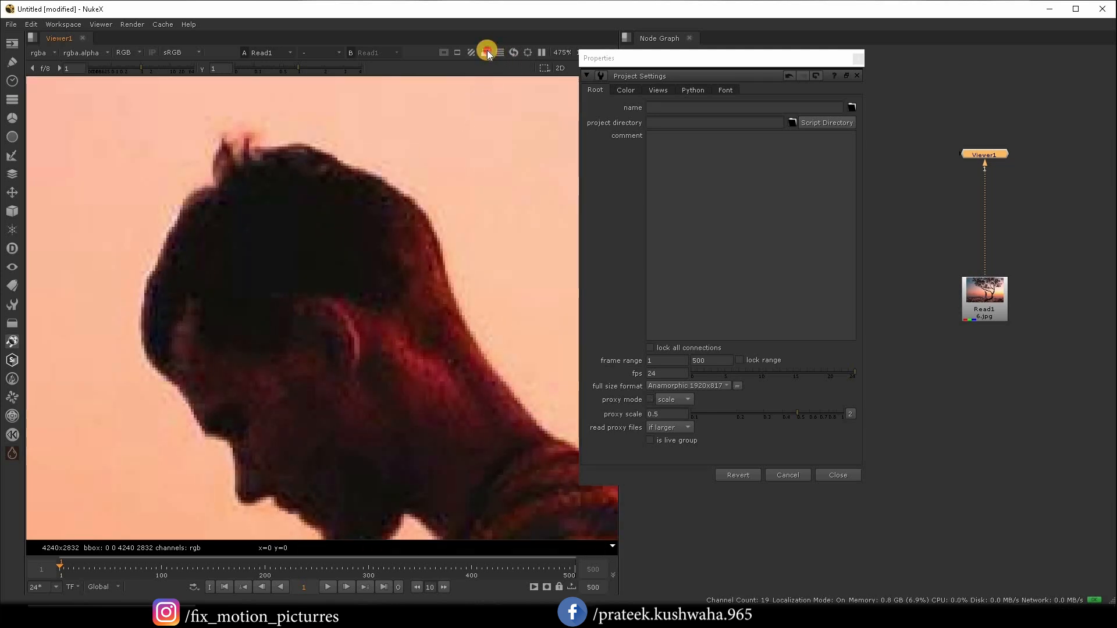
click(487, 51)
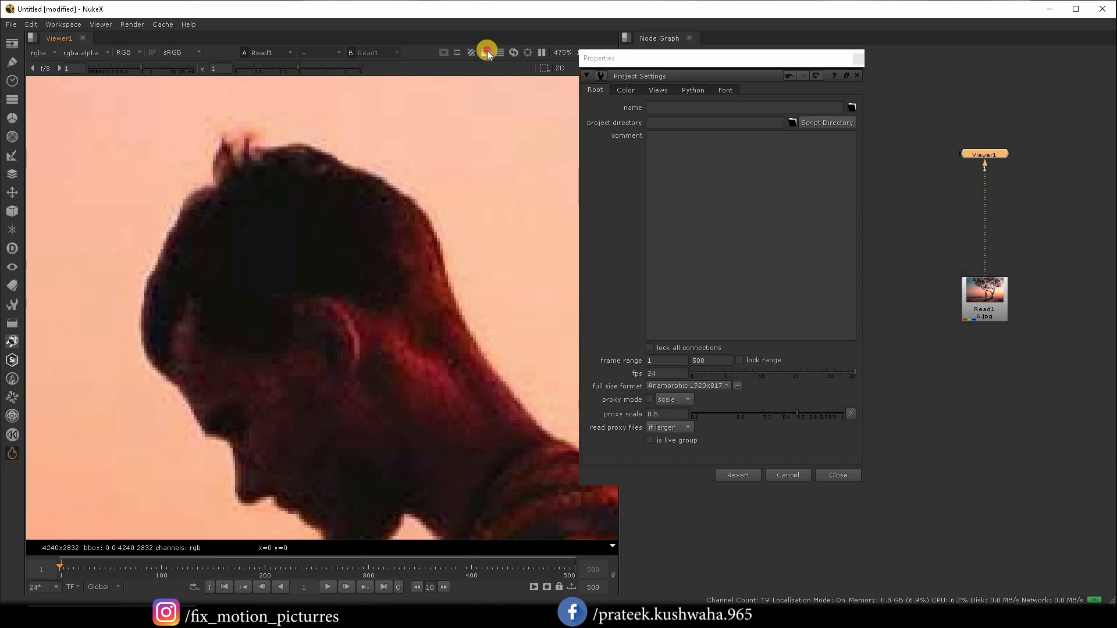
Examine the whole 6.jpg image in the viewer with proxy mode on
scroll(366, 267, down, 1)
scroll(365, 266, down, 9)
scroll(458, 353, down, 5)
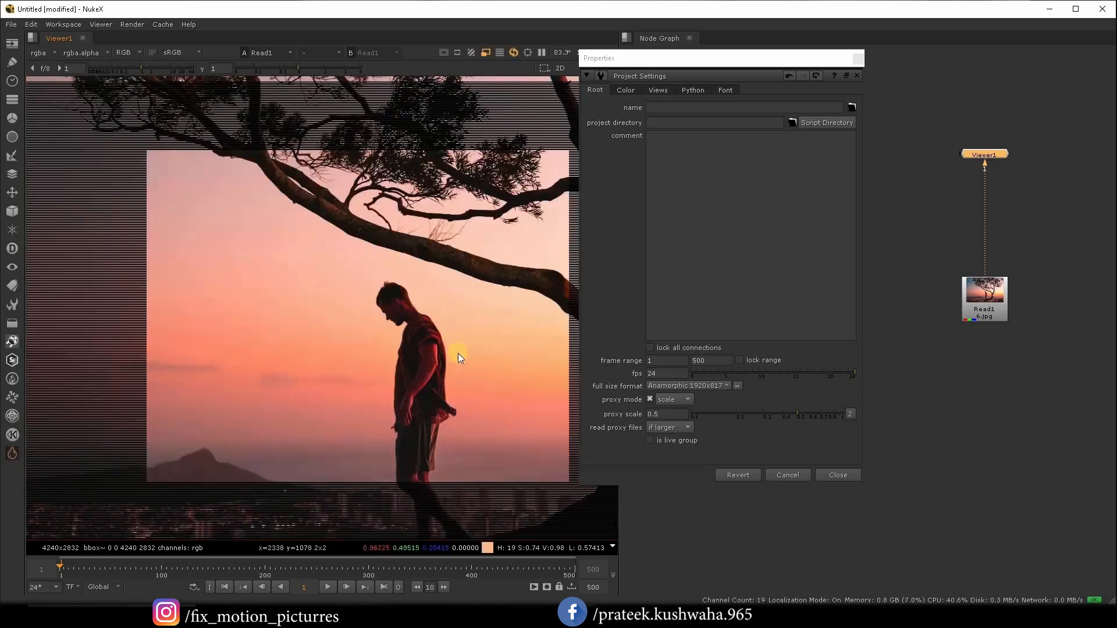
middle_drag(459, 354, 279, 250)
scroll(350, 379, down, 4)
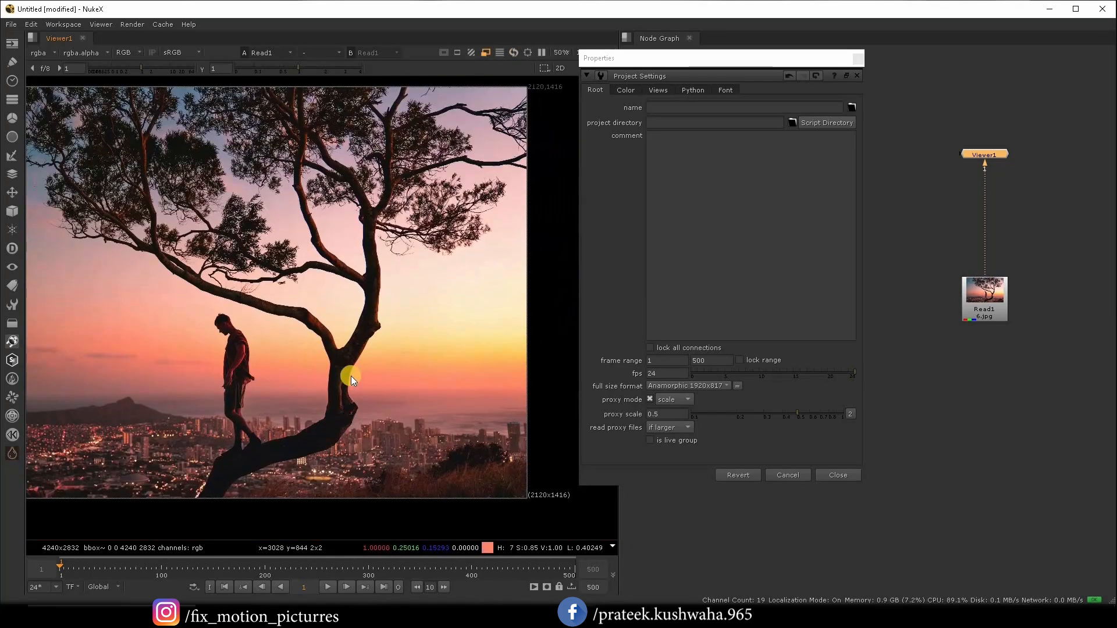
scroll(379, 304, down, 2)
middle_drag(378, 304, 369, 349)
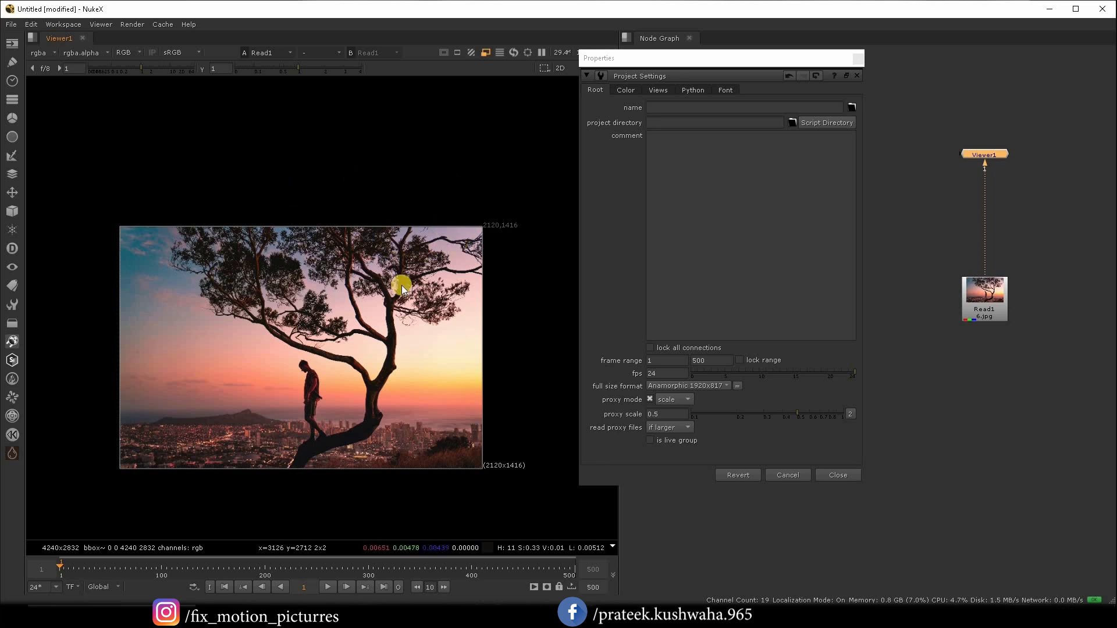
middle_drag(400, 249, 407, 183)
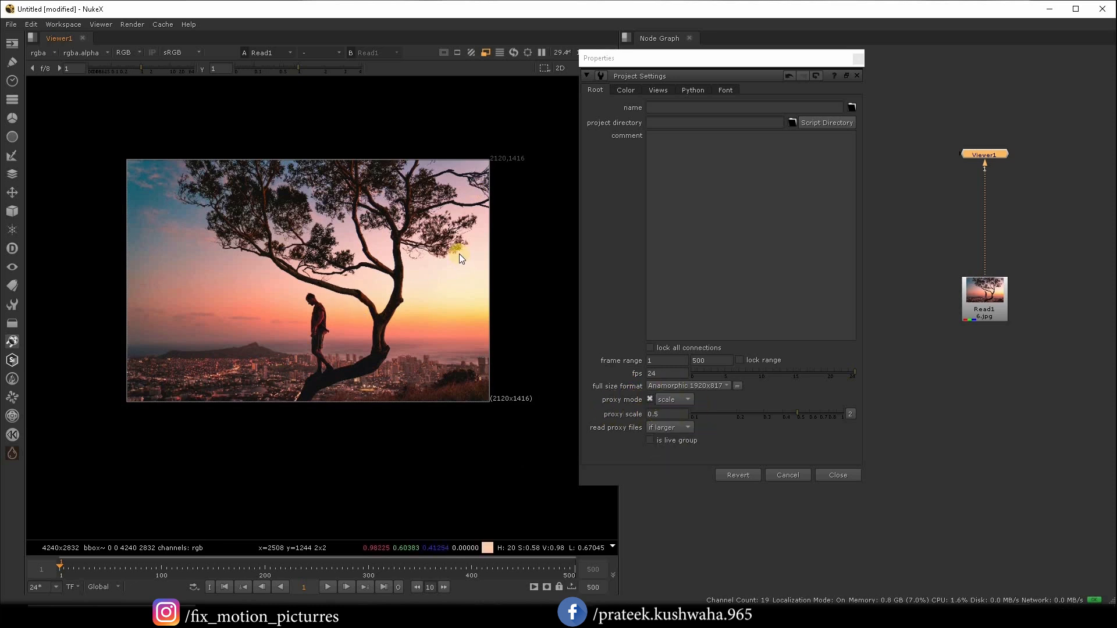
scroll(446, 253, up, 2)
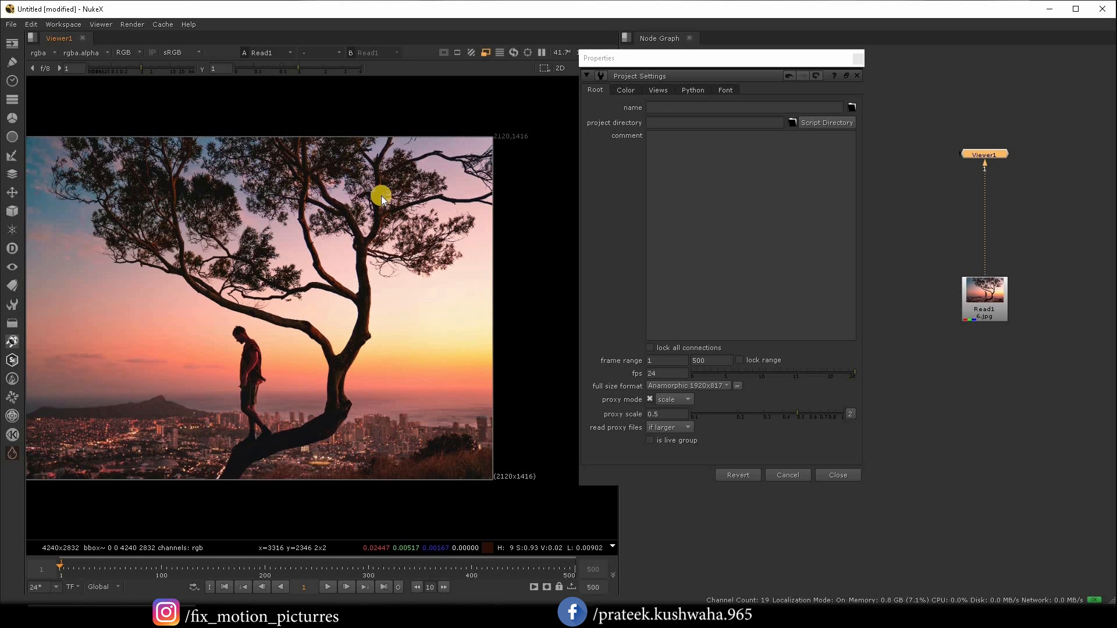
Reselect the Anamorphic 1920x817 format, and try HD_720 as the project's full size format
click(1011, 384)
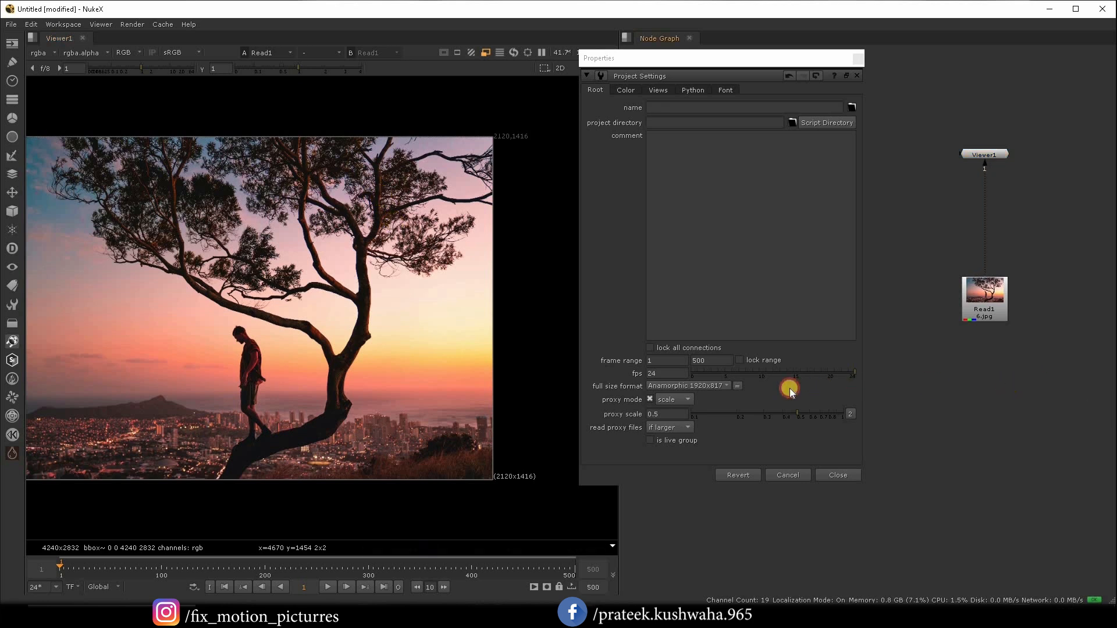
click(727, 385)
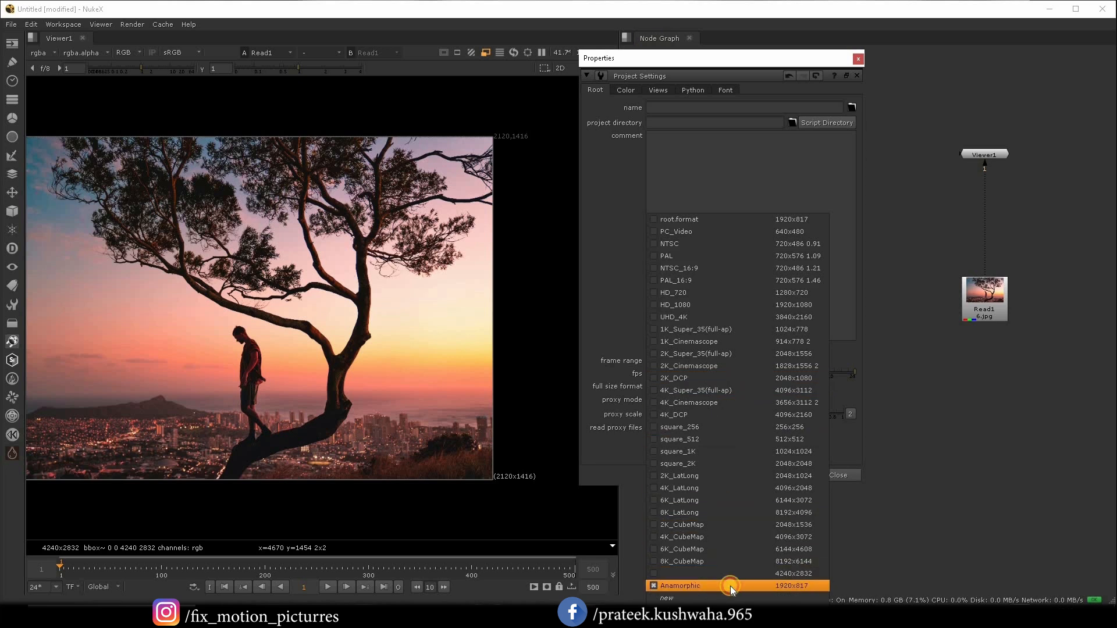
click(684, 587)
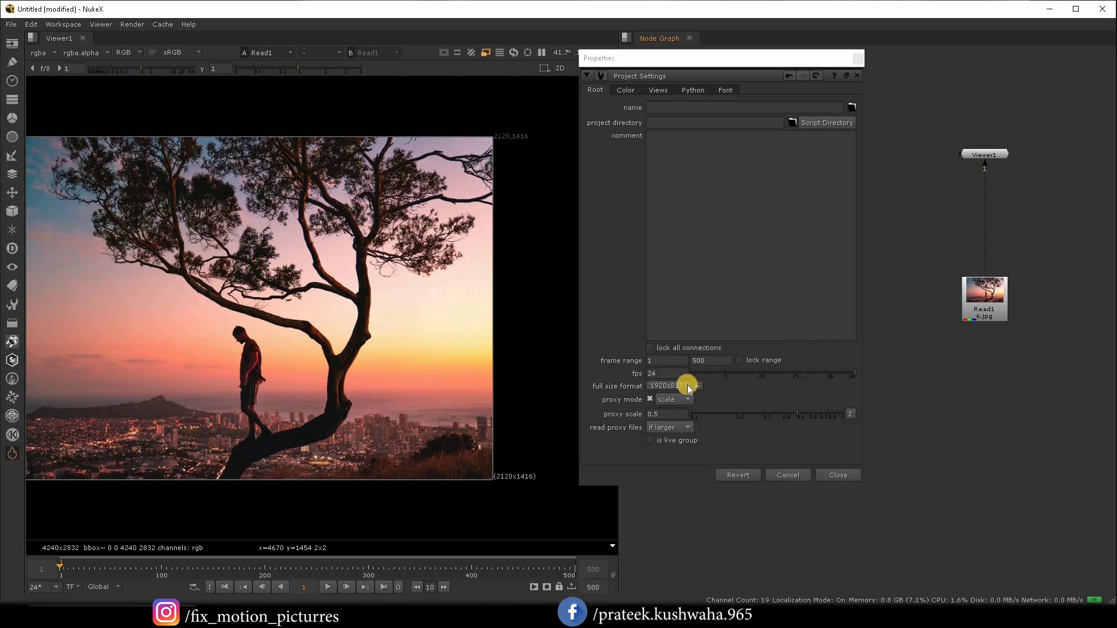
click(687, 387)
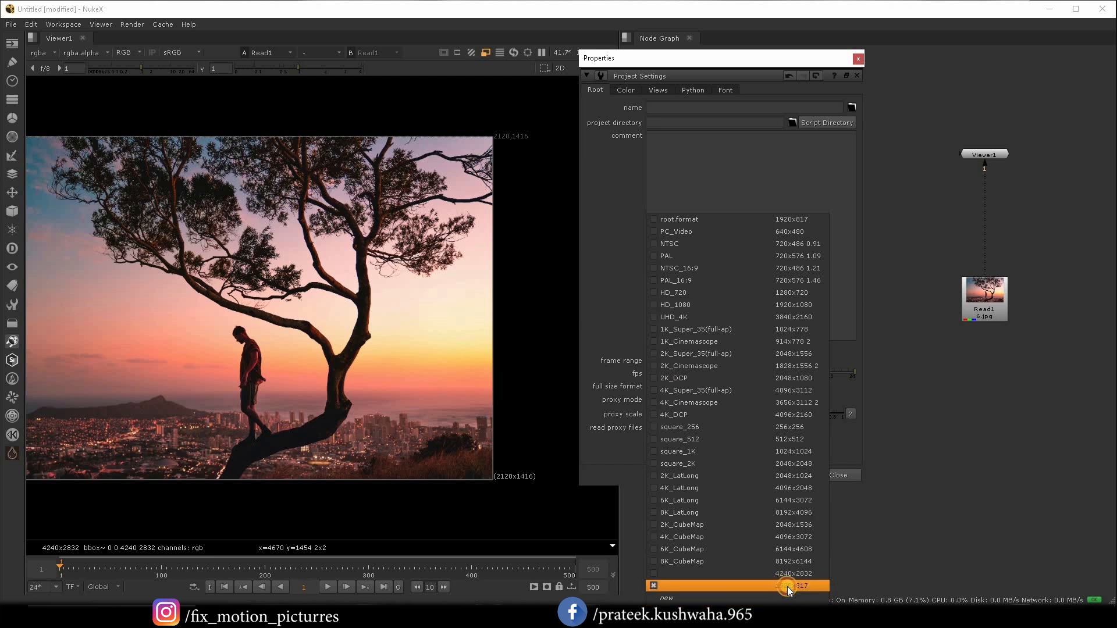
click(681, 295)
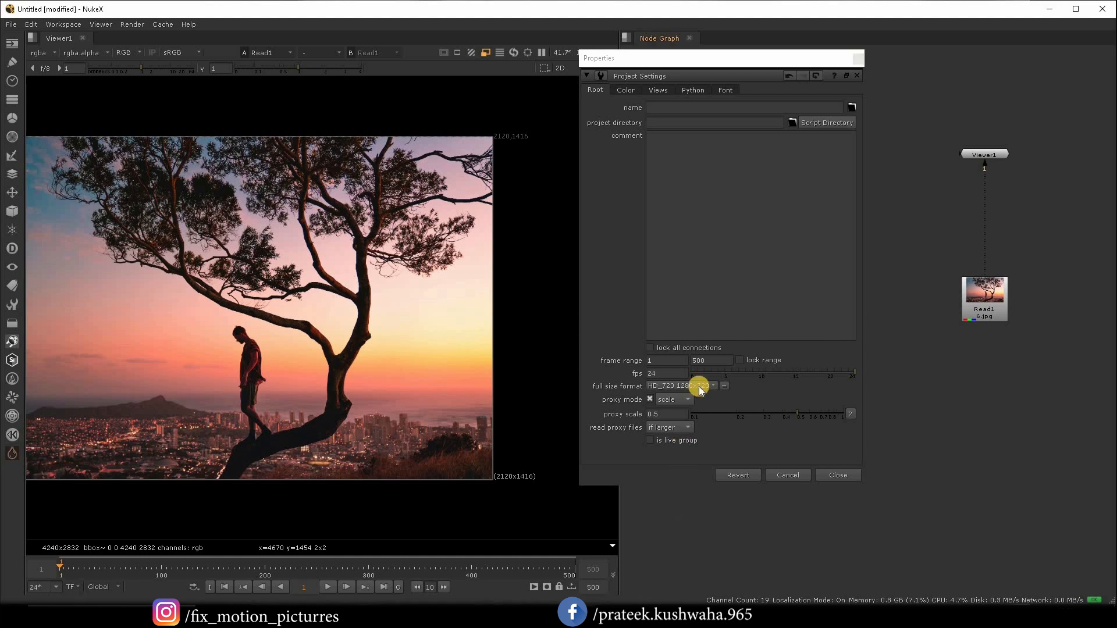
Set the project's full size format to HD_1080 1920x1080
click(713, 385)
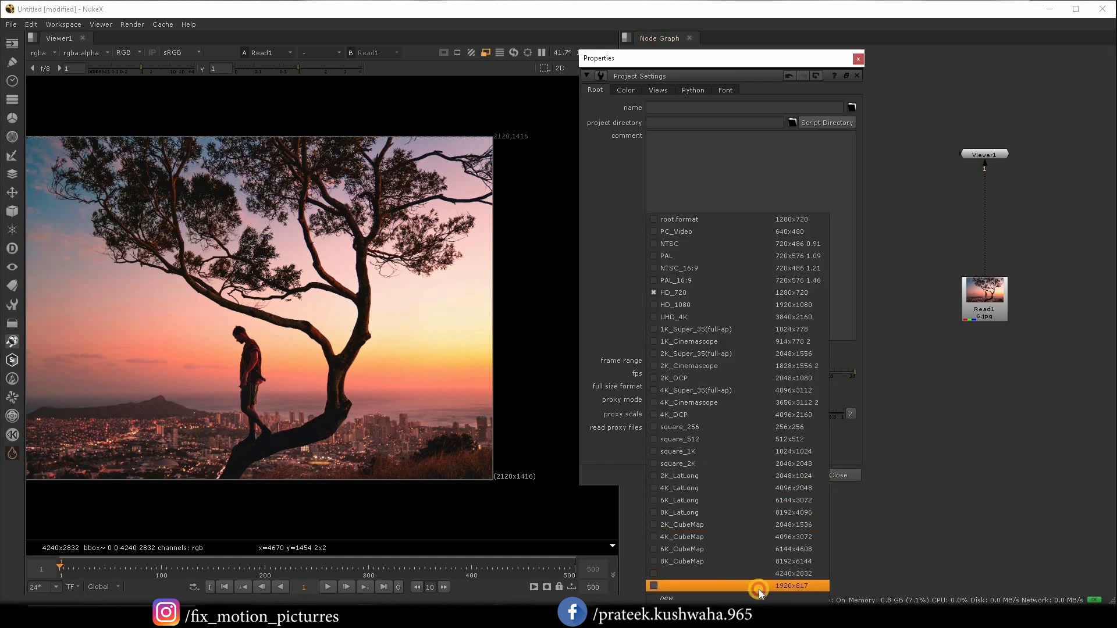
click(962, 521)
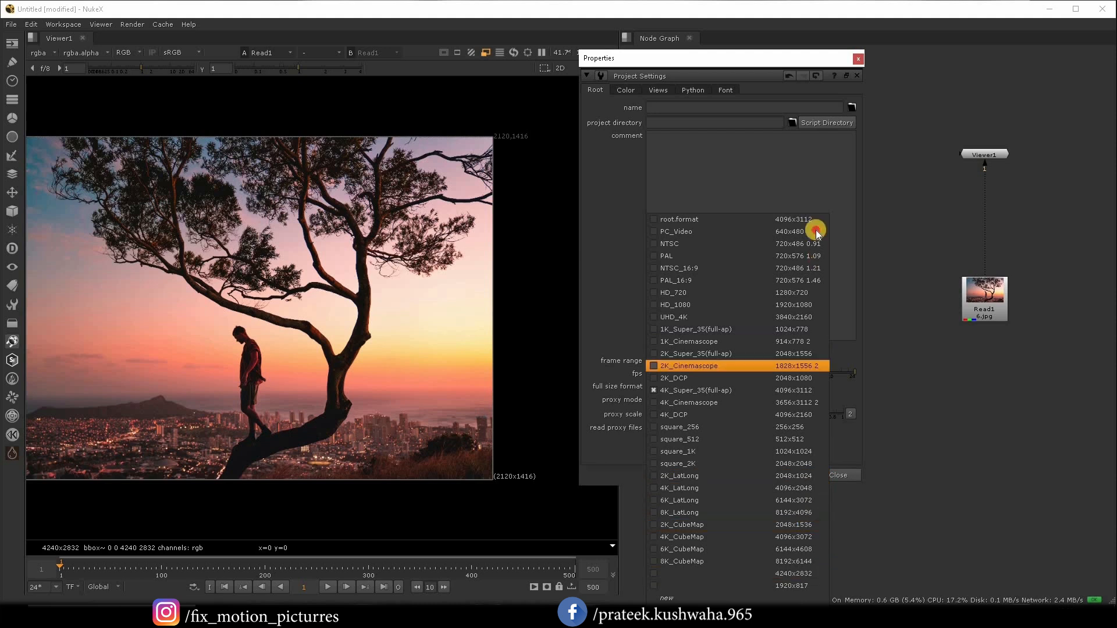
click(809, 305)
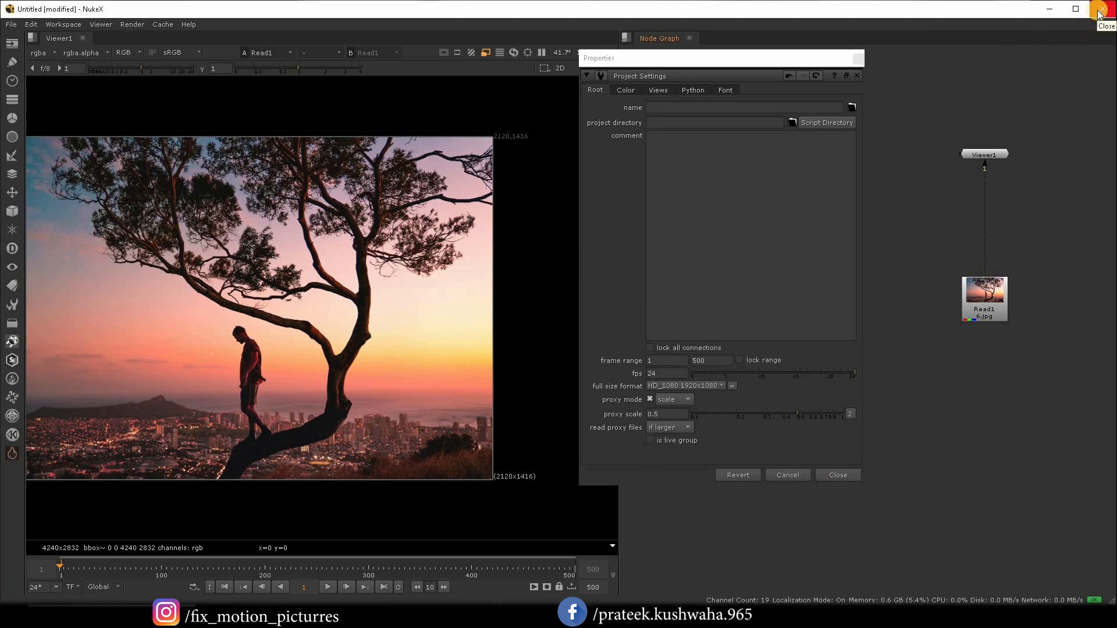
Save the script to the Desktop folder under the name "project settng"
click(11, 24)
click(47, 98)
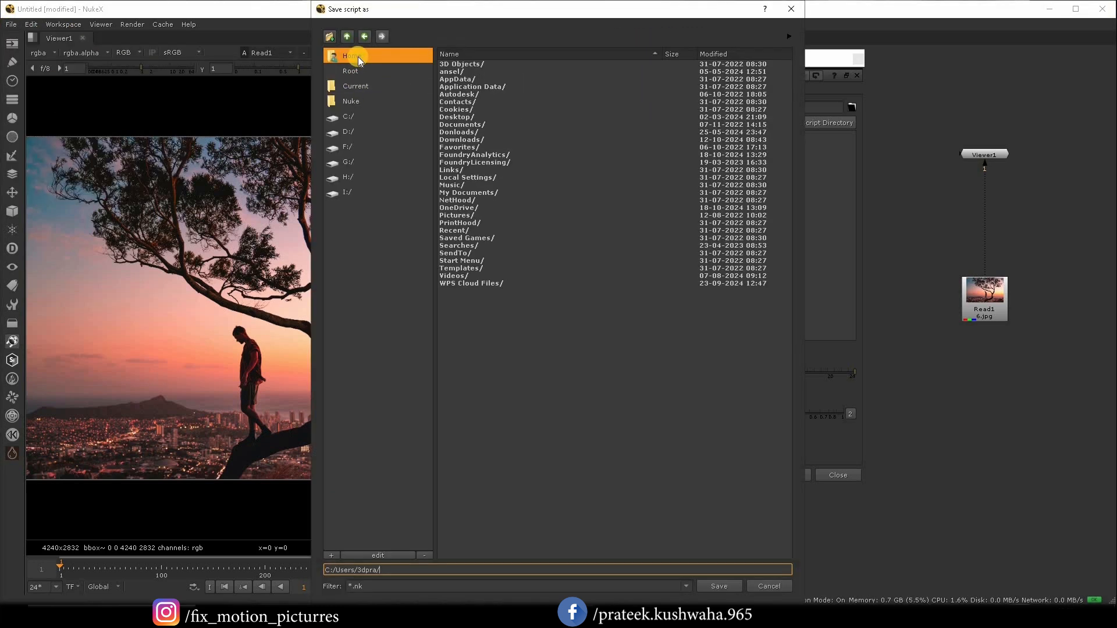
double_click(466, 125)
click(460, 569)
text(project setting)
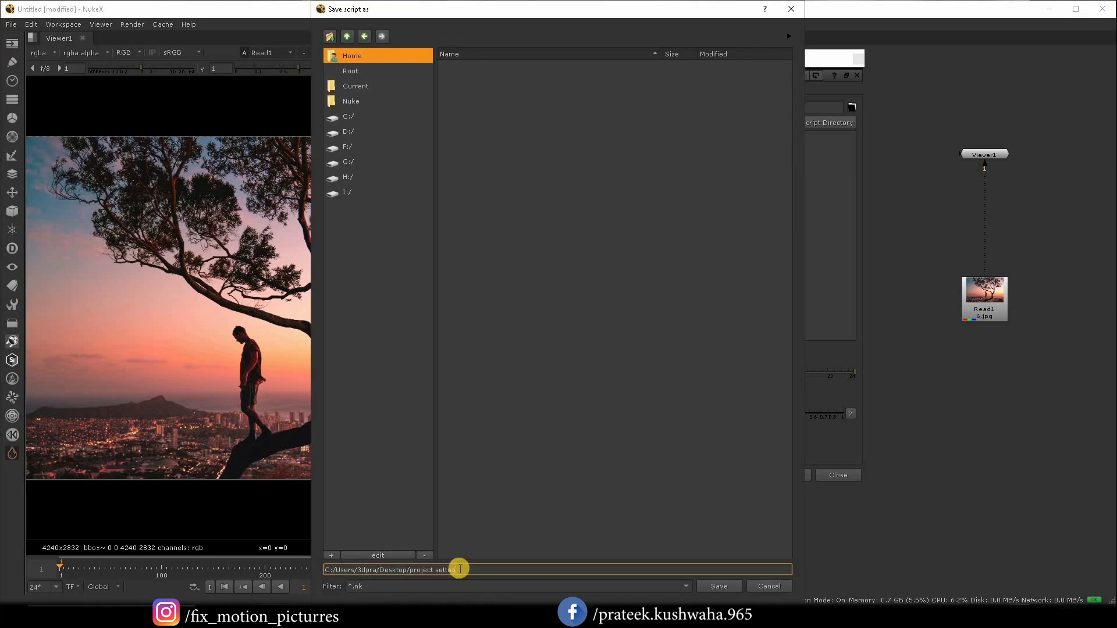
key(Return)
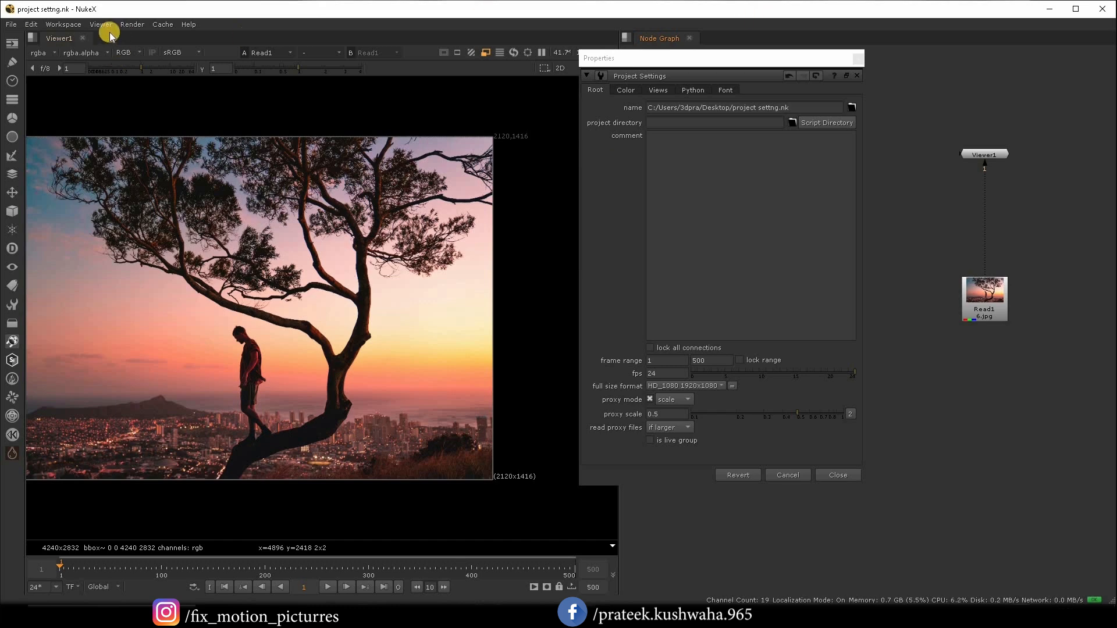
Restart the program and reopen the saved "project settng.nk" script in a maximized window
click(1102, 9)
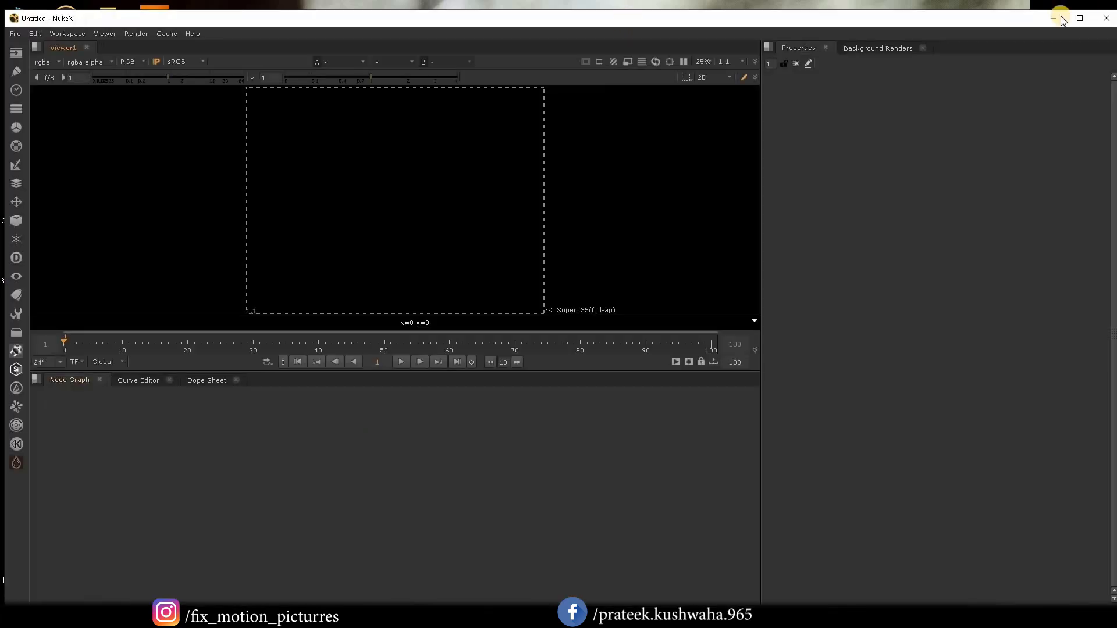
click(1079, 18)
click(12, 21)
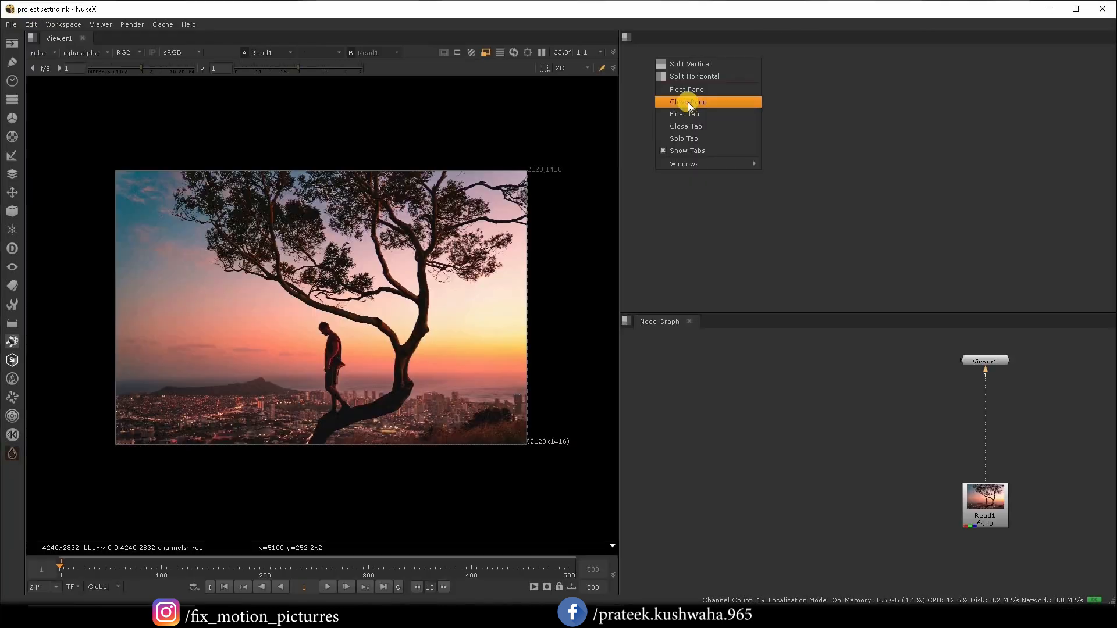
Close the empty pane above the Node Graph and centre the nodes in the enlarged graph
click(687, 103)
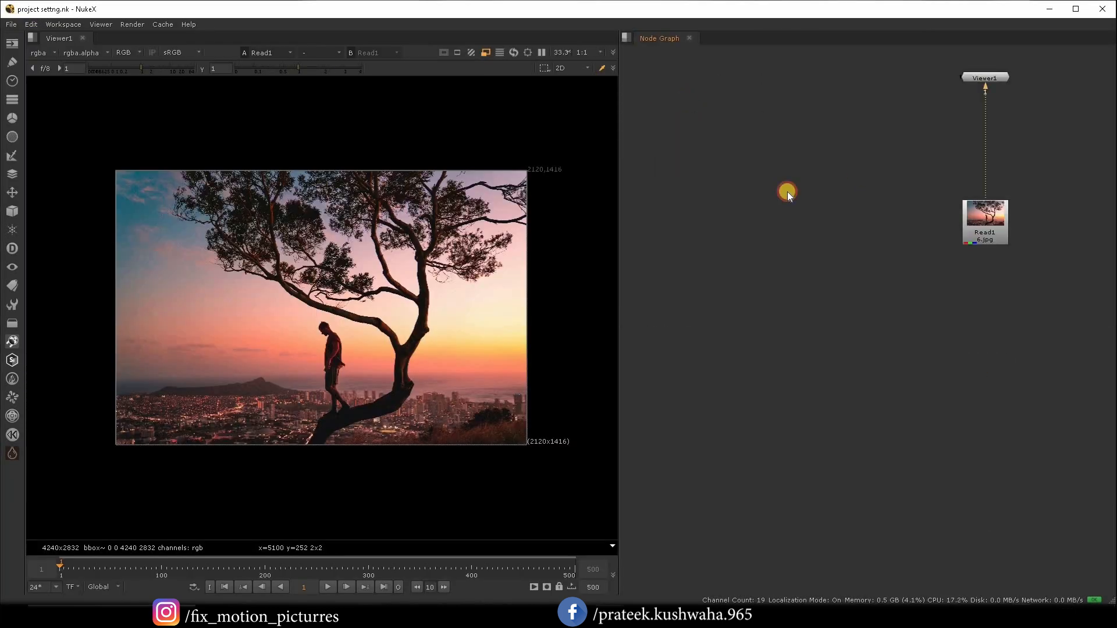
key(f)
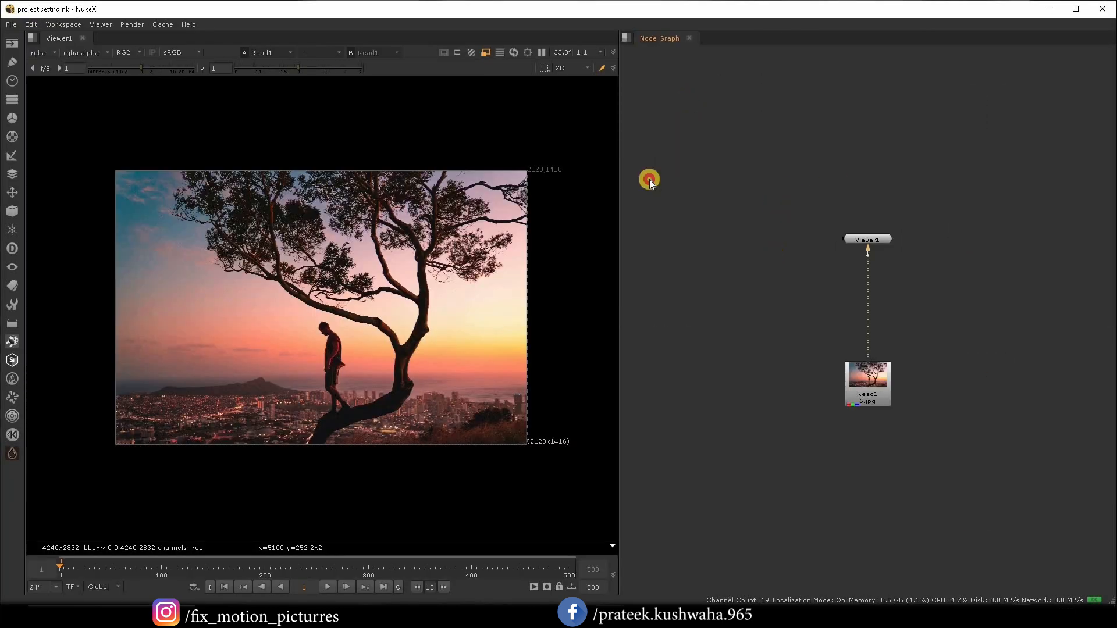
Open the Project Settings and check the list of available full size formats without changing the selection
click(31, 24)
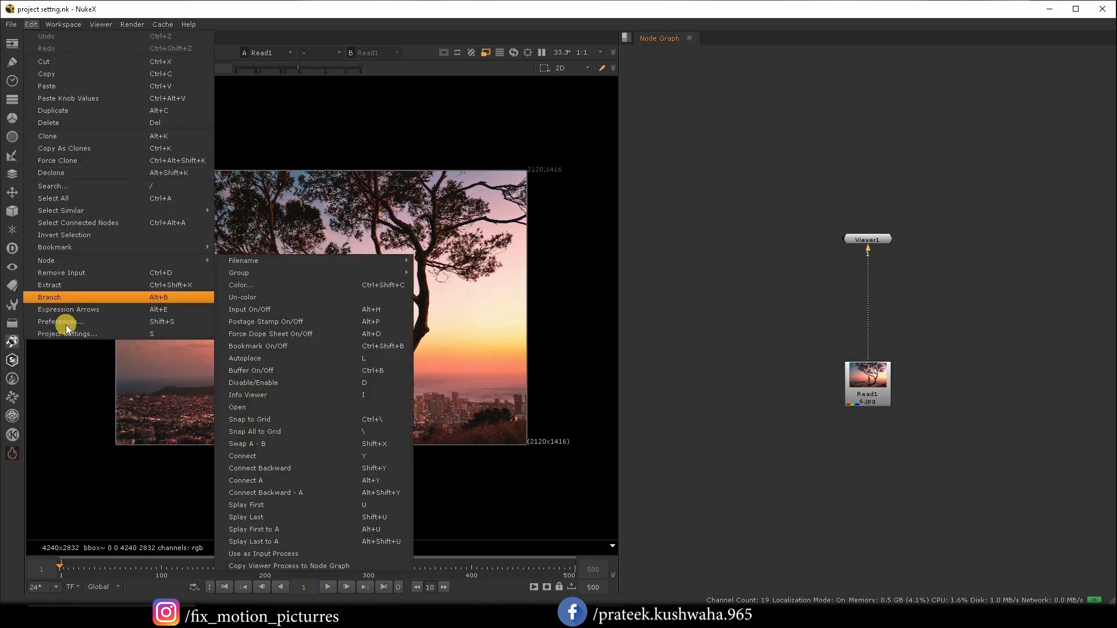
click(68, 332)
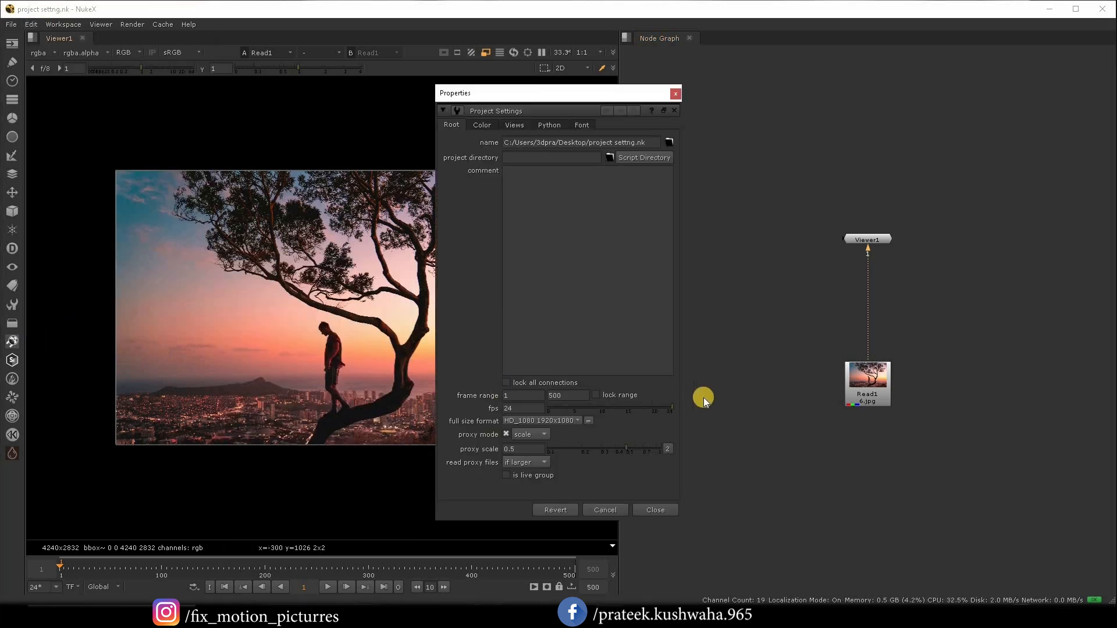
click(575, 420)
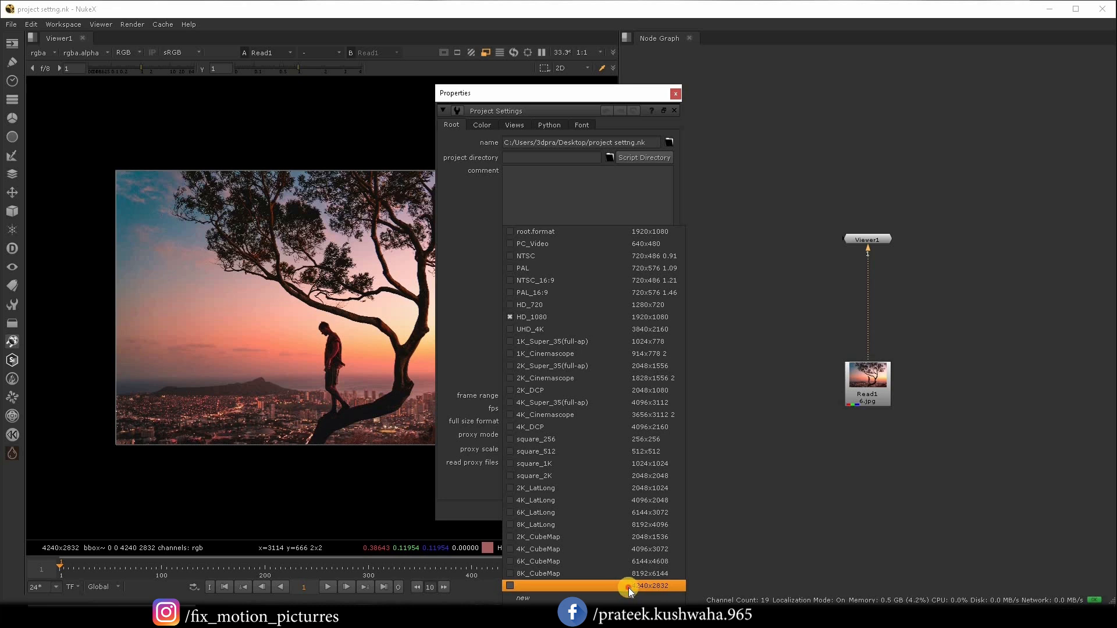
click(767, 465)
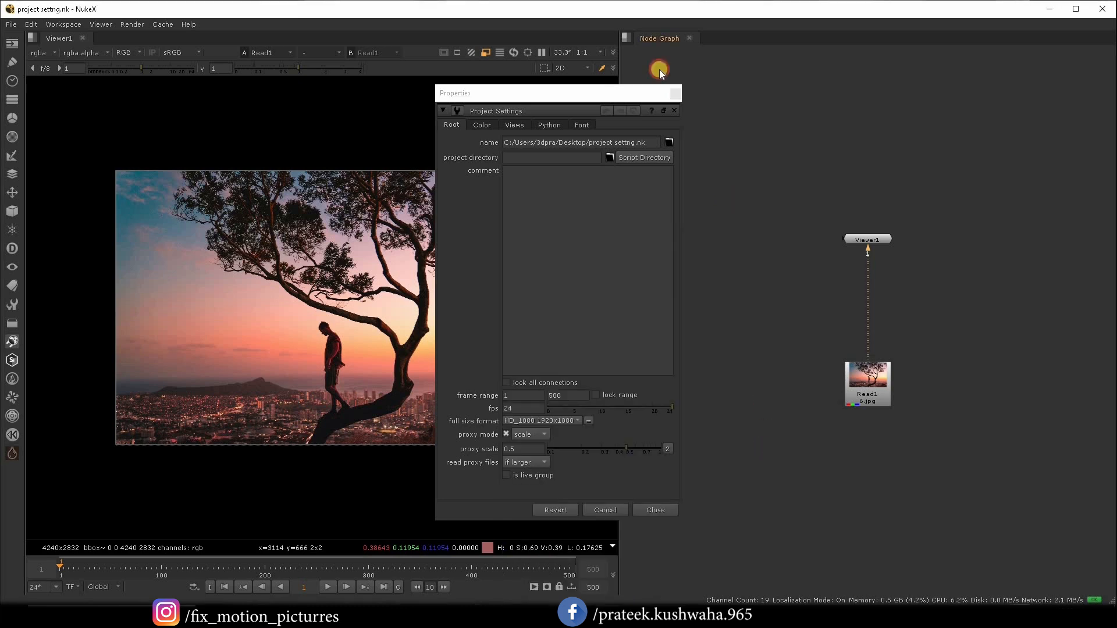
Widen the Project Settings window and move it clear of the viewer image
drag(622, 93, 559, 99)
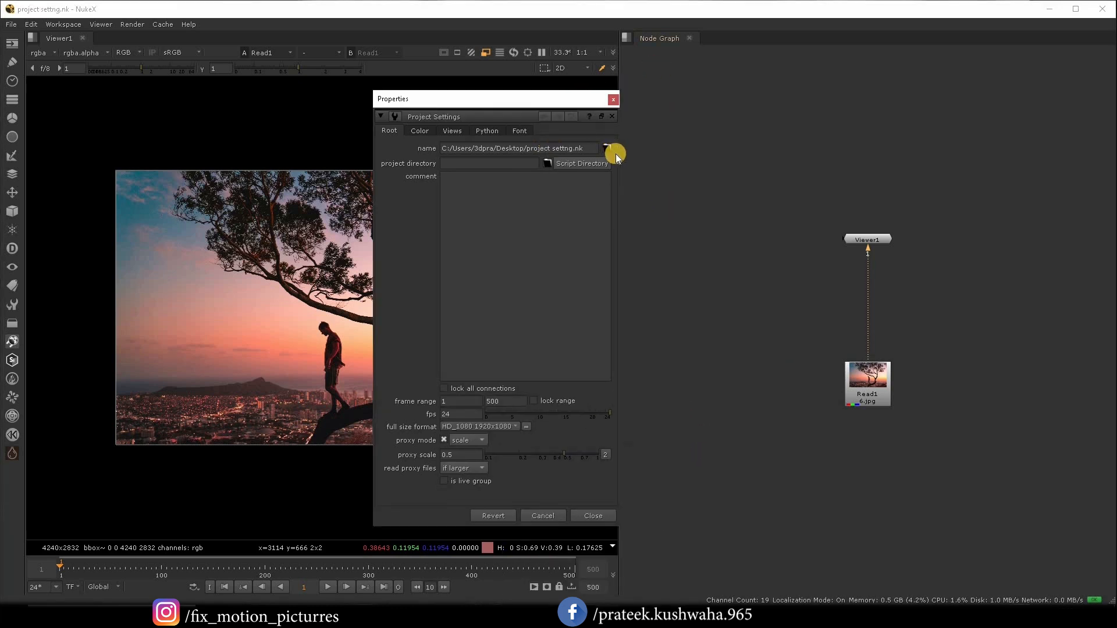
drag(619, 153, 805, 163)
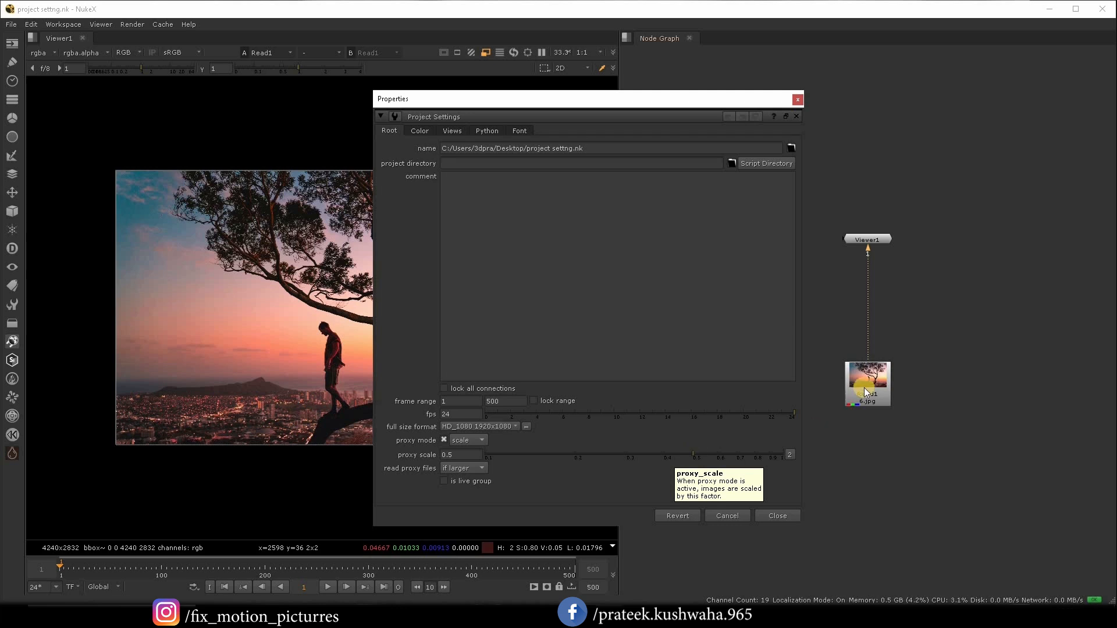
click(826, 339)
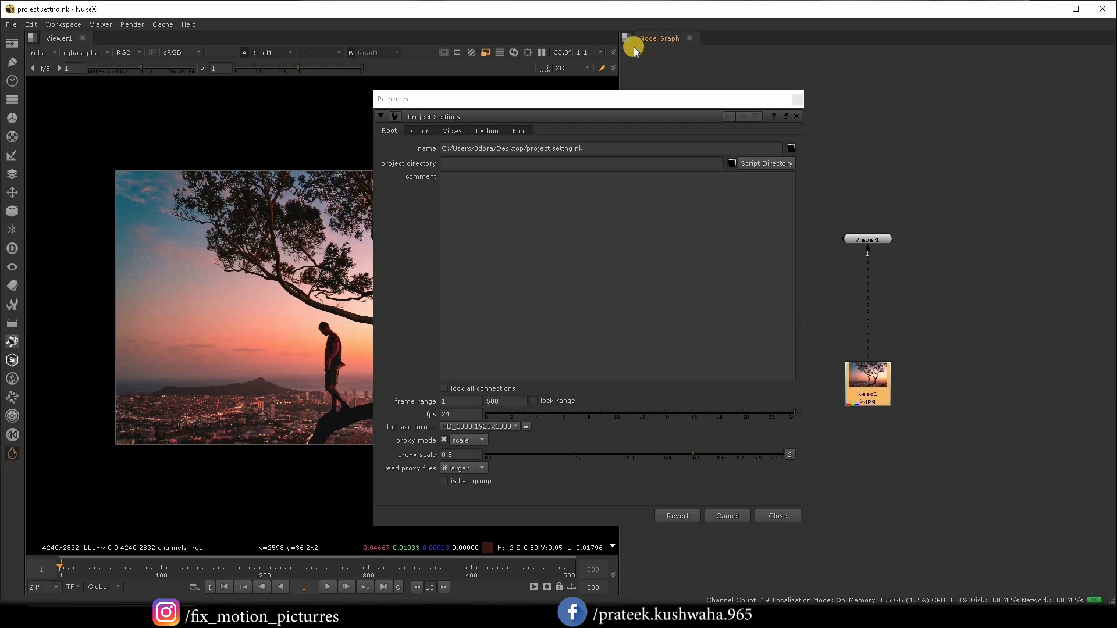
drag(638, 96, 778, 65)
Try a proxy scale of 0.203 and examine the silhouetted figure up close, then the whole image
drag(878, 411, 766, 425)
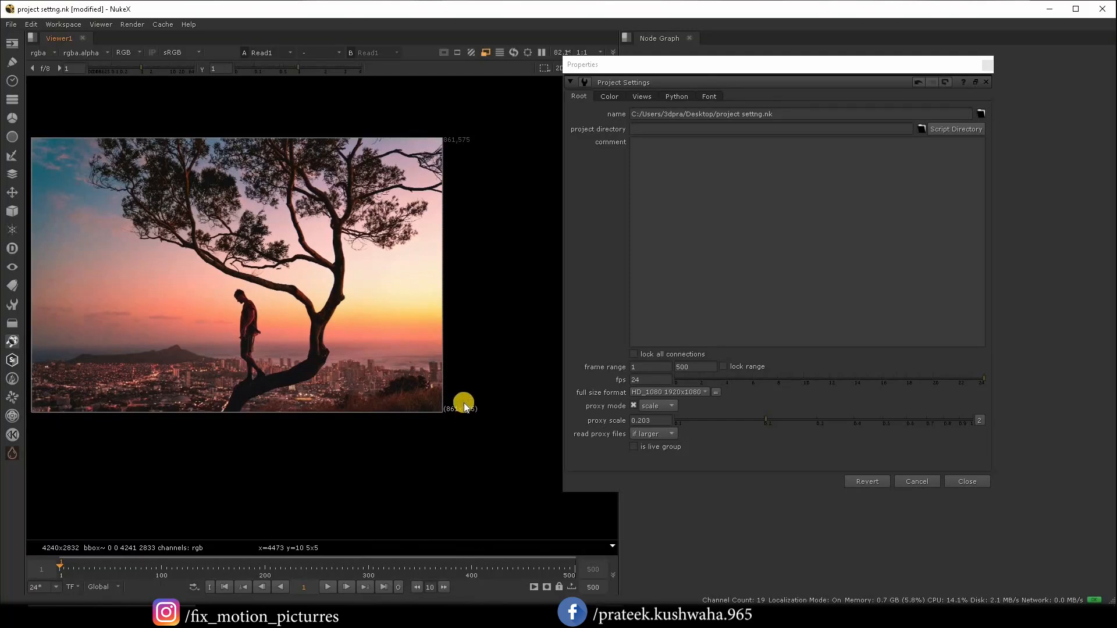
scroll(262, 292, up, 7)
scroll(285, 224, up, 1)
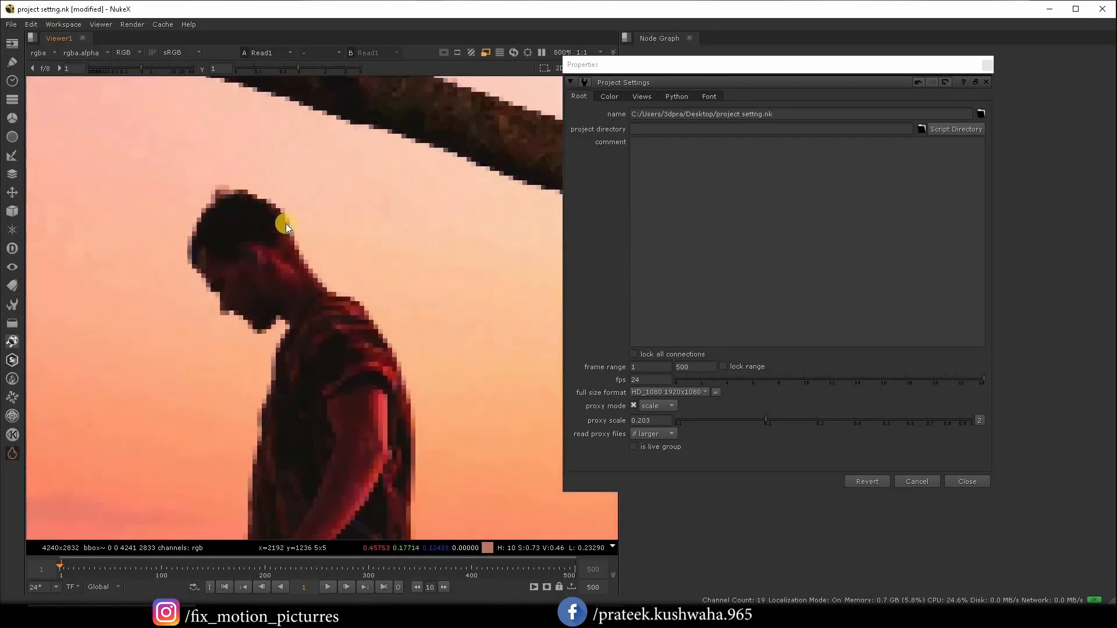
scroll(285, 223, down, 12)
middle_drag(318, 228, 314, 249)
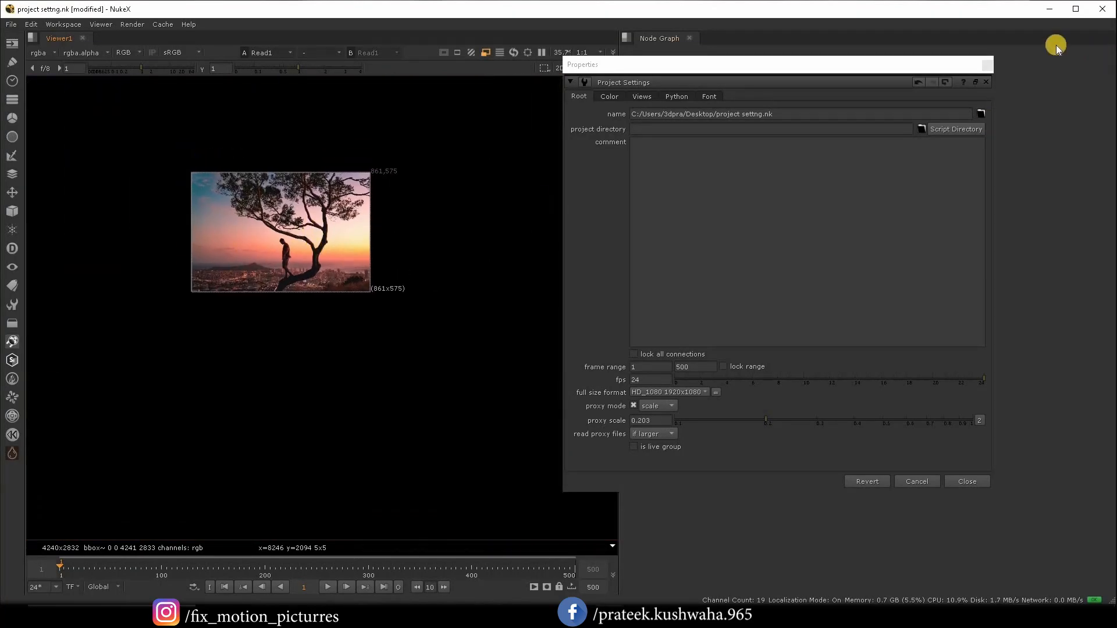
Reposition the Project Settings window and set the proxy scale to 0.5
drag(916, 70, 870, 115)
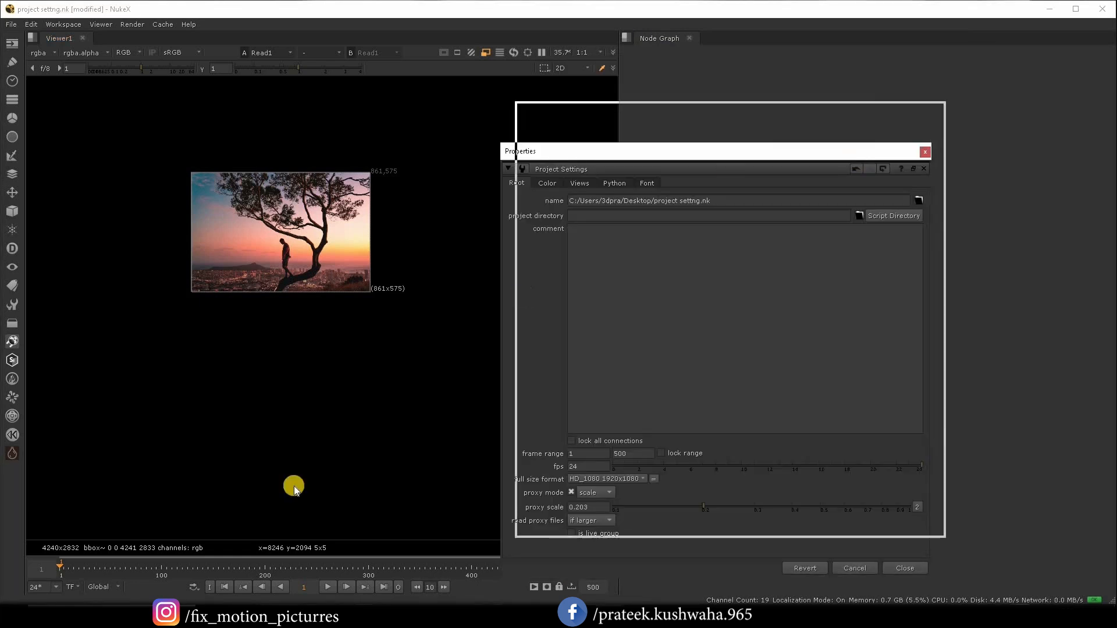
drag(726, 466, 793, 467)
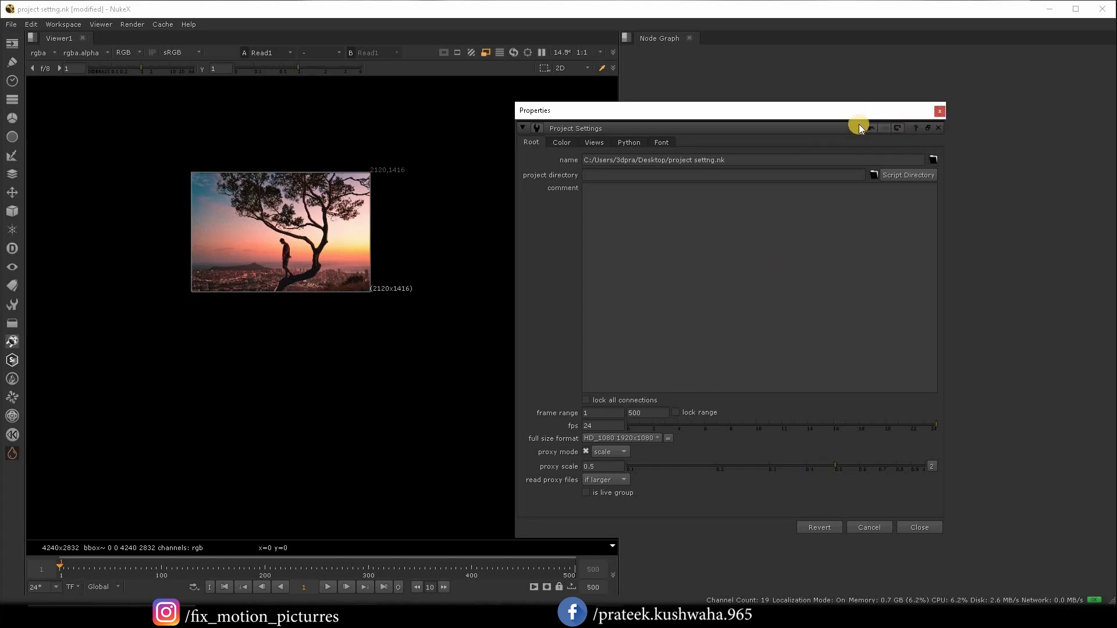
Move and narrow the Project Settings window to uncover the nodes, and select the Read1 node
drag(846, 113, 647, 113)
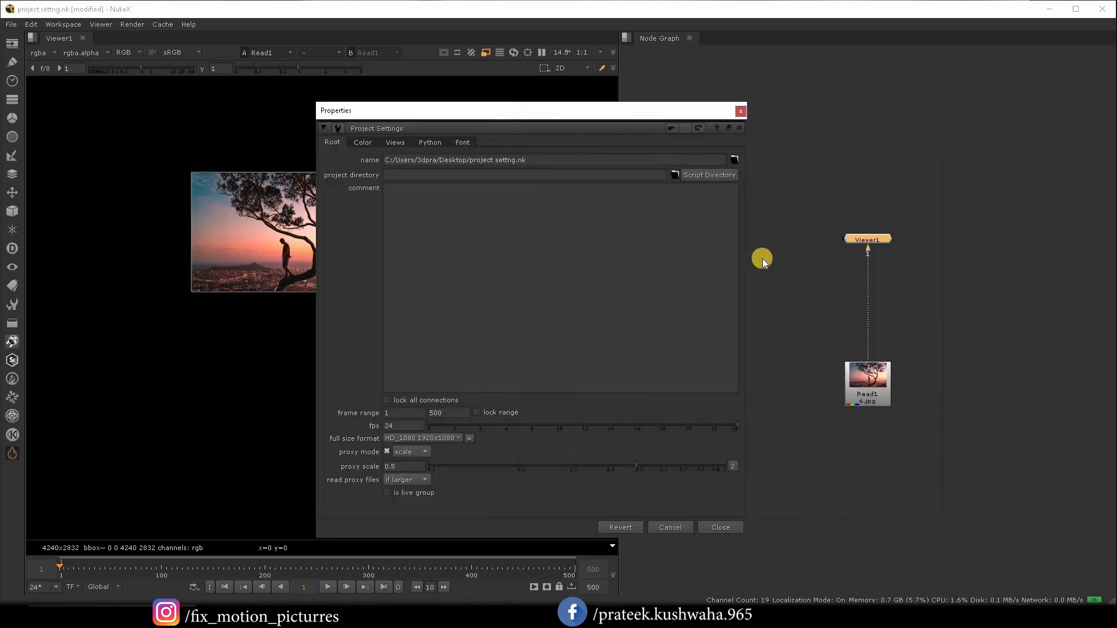
drag(745, 251, 655, 268)
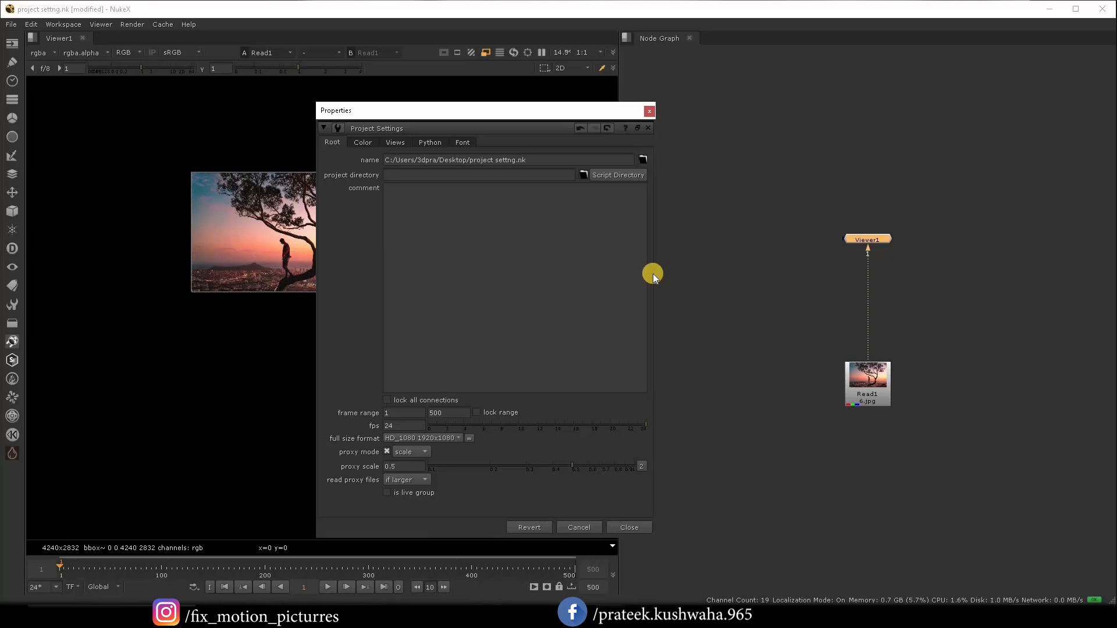
drag(895, 344, 810, 368)
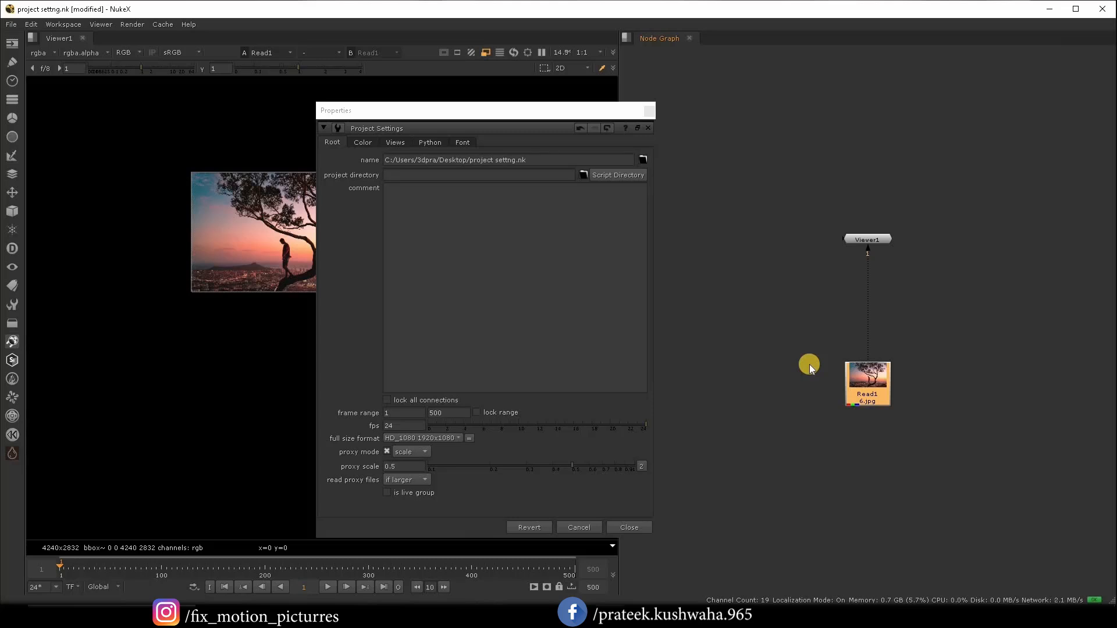
Move the Project Settings window clear of the viewer image and toggle proxy mode in the viewer
click(832, 90)
click(484, 51)
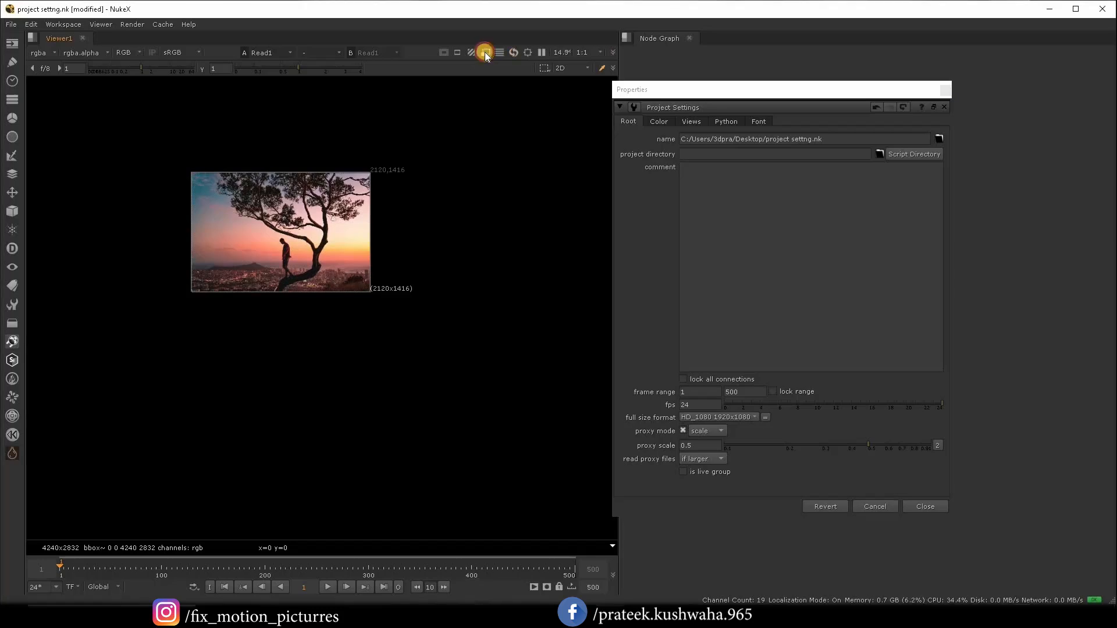